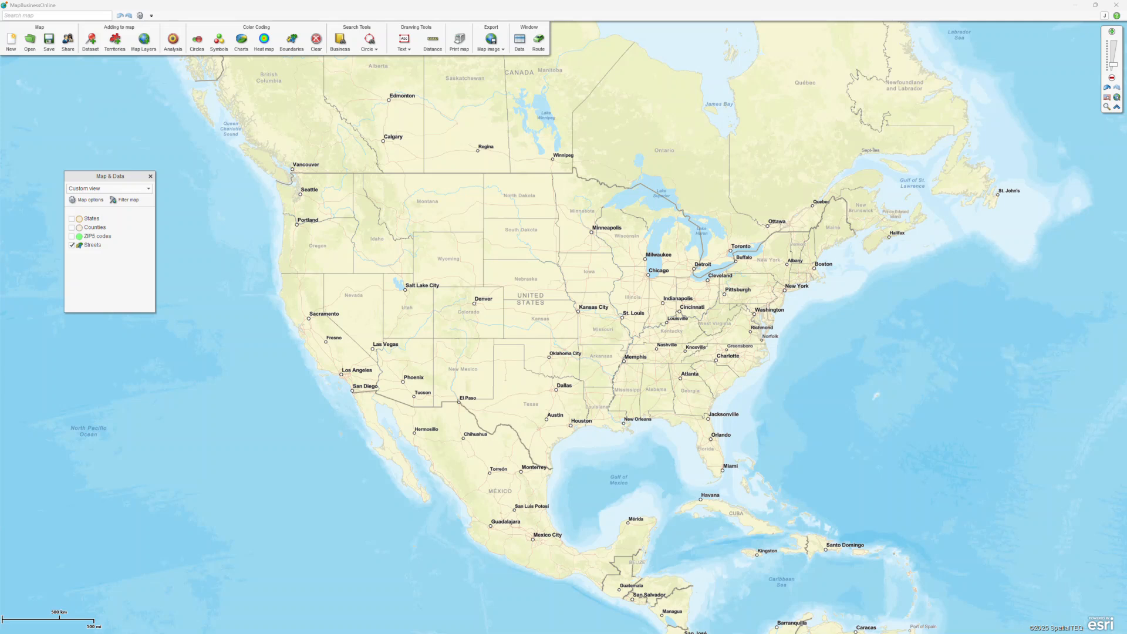
# Add the Metropolitan statistical areas (MSA) layer to the map and open its settings.
pyautogui.click(144, 39)
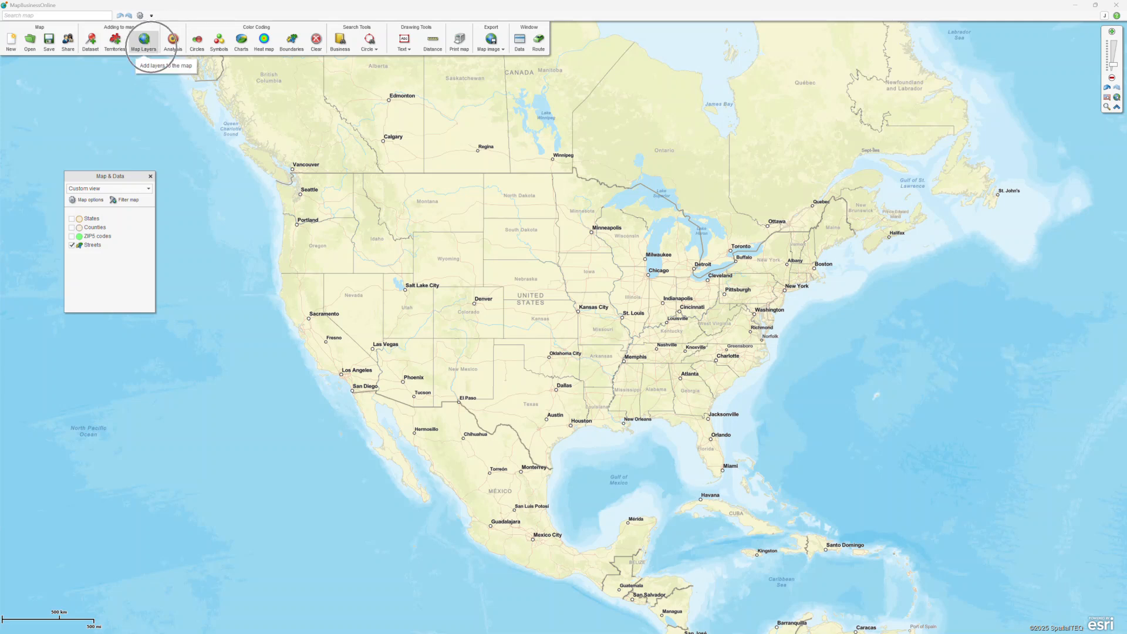
pyautogui.click(504, 342)
pyautogui.click(630, 376)
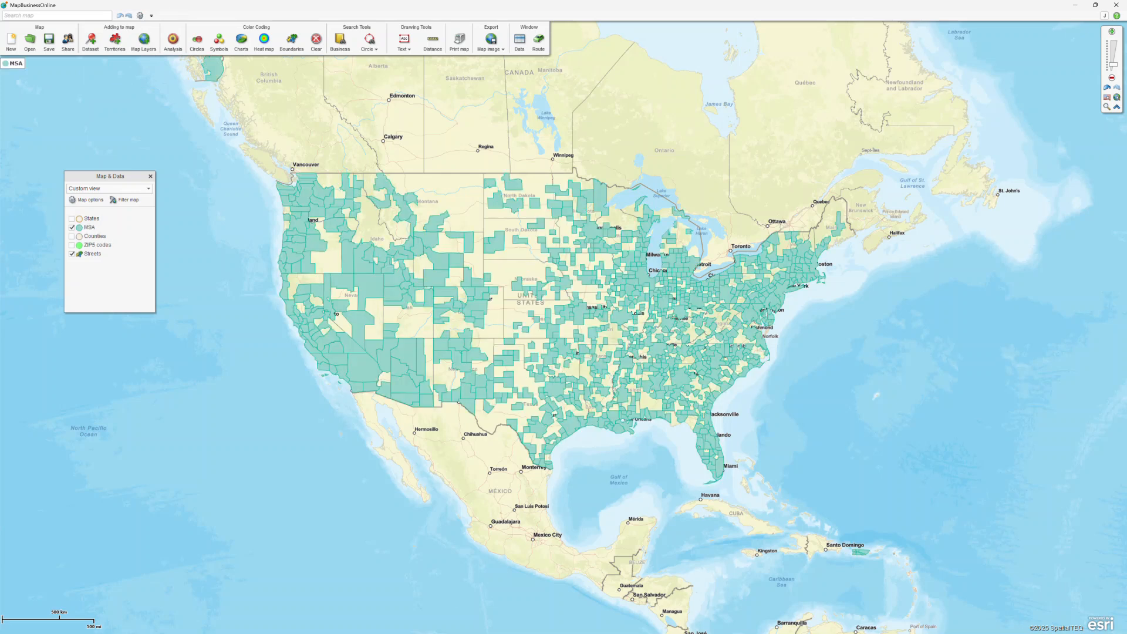
pyautogui.moveTo(134, 227)
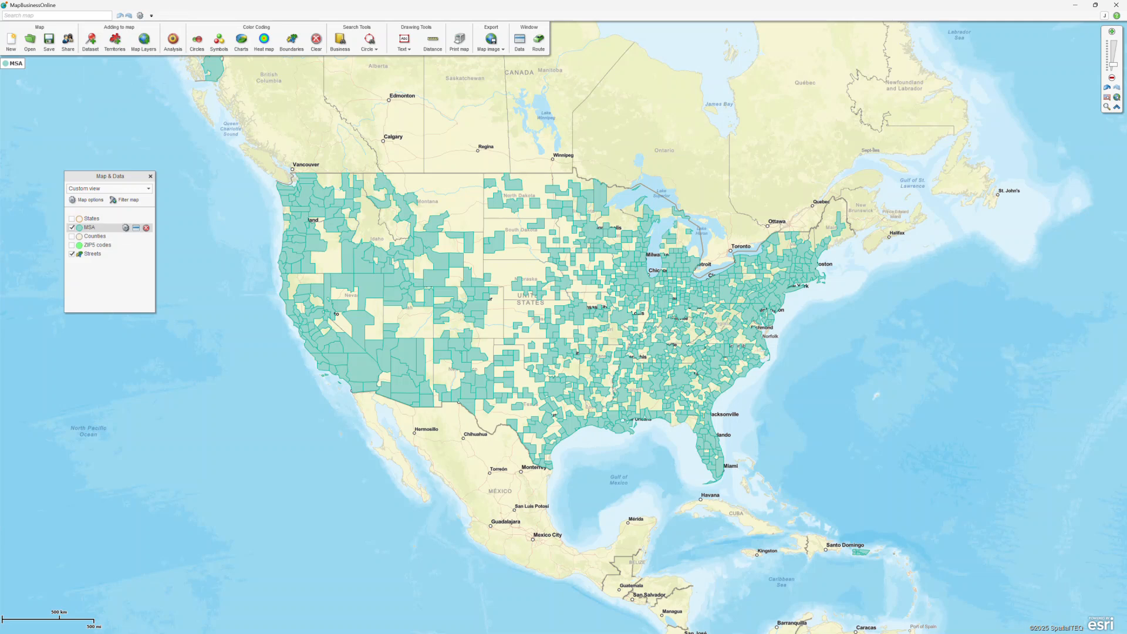
pyautogui.click(125, 228)
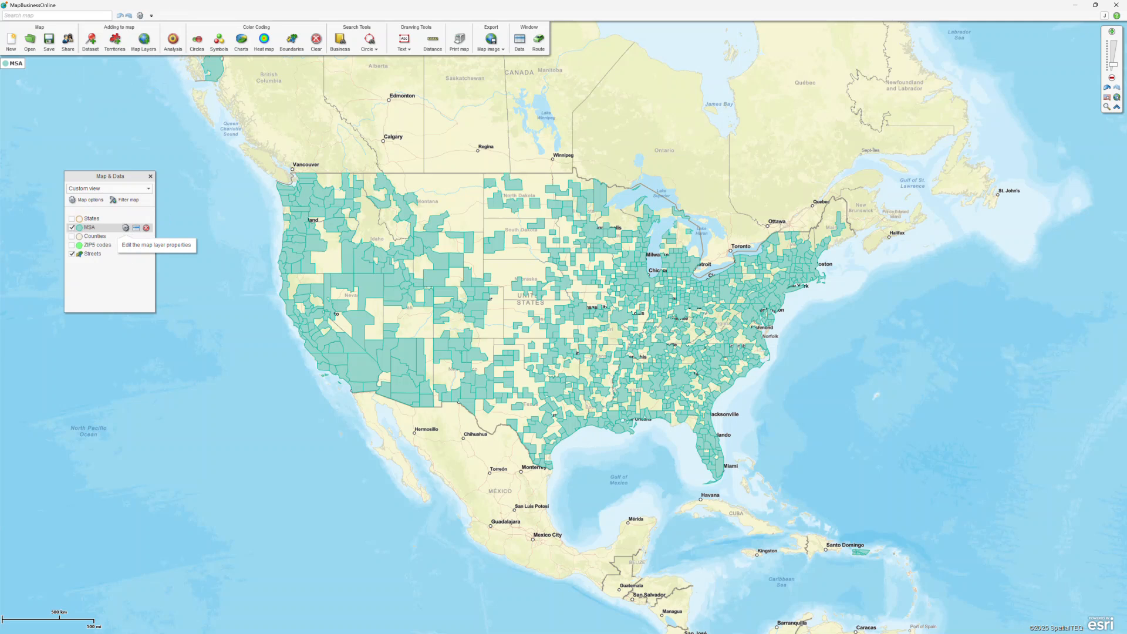
# In the MSA layer's data column manager, filter to Calculated and add a new data column.
pyautogui.click(125, 227)
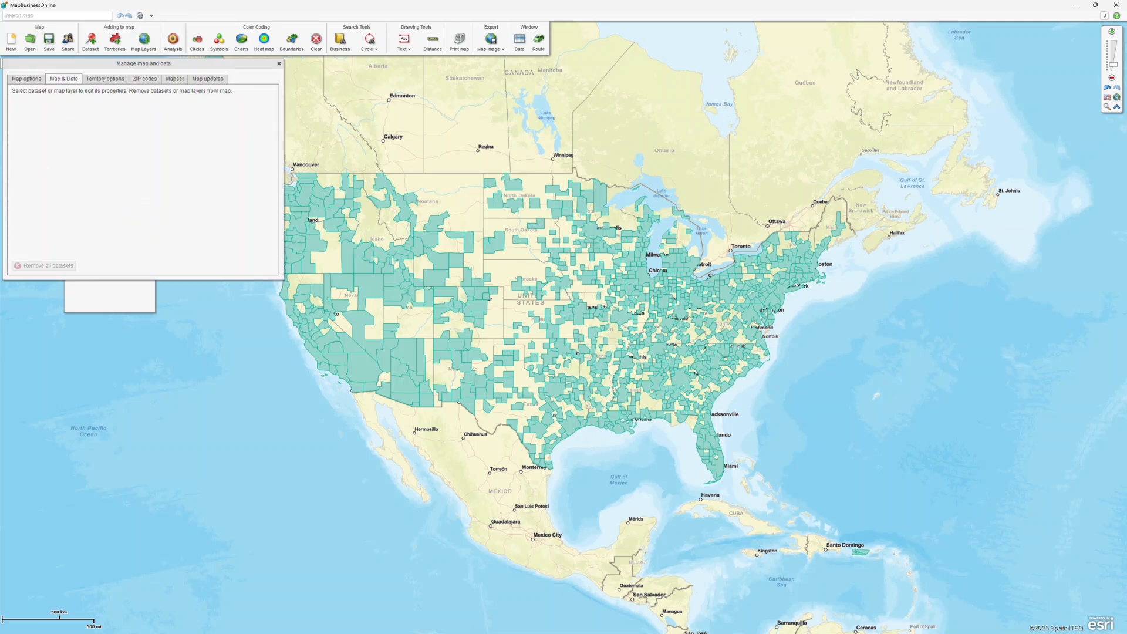
pyautogui.click(269, 115)
pyautogui.click(137, 206)
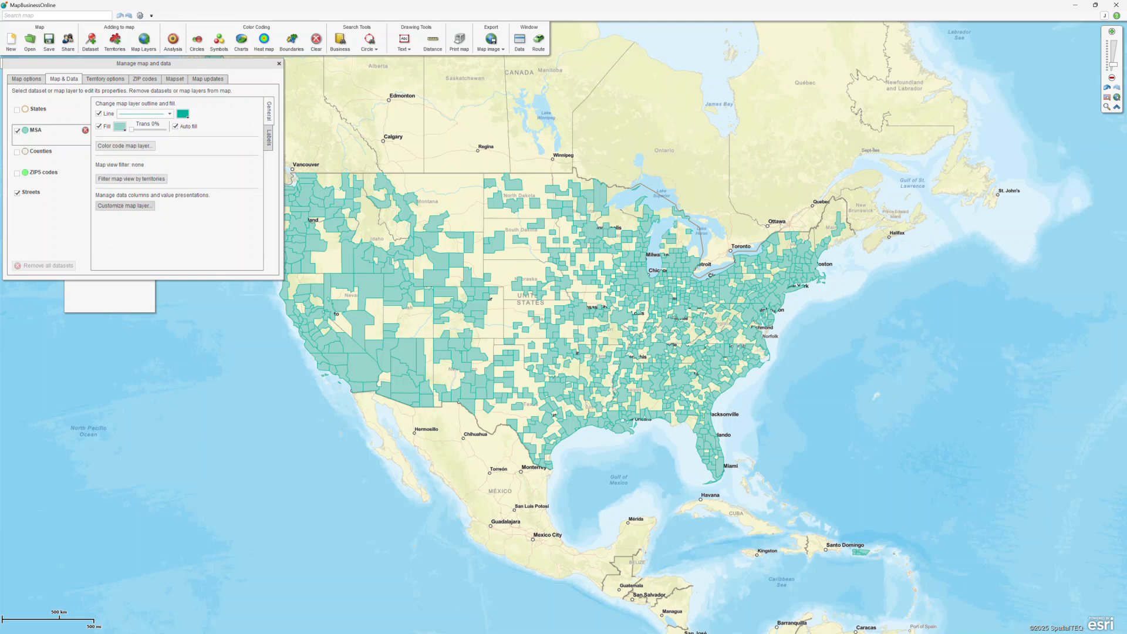
pyautogui.click(632, 263)
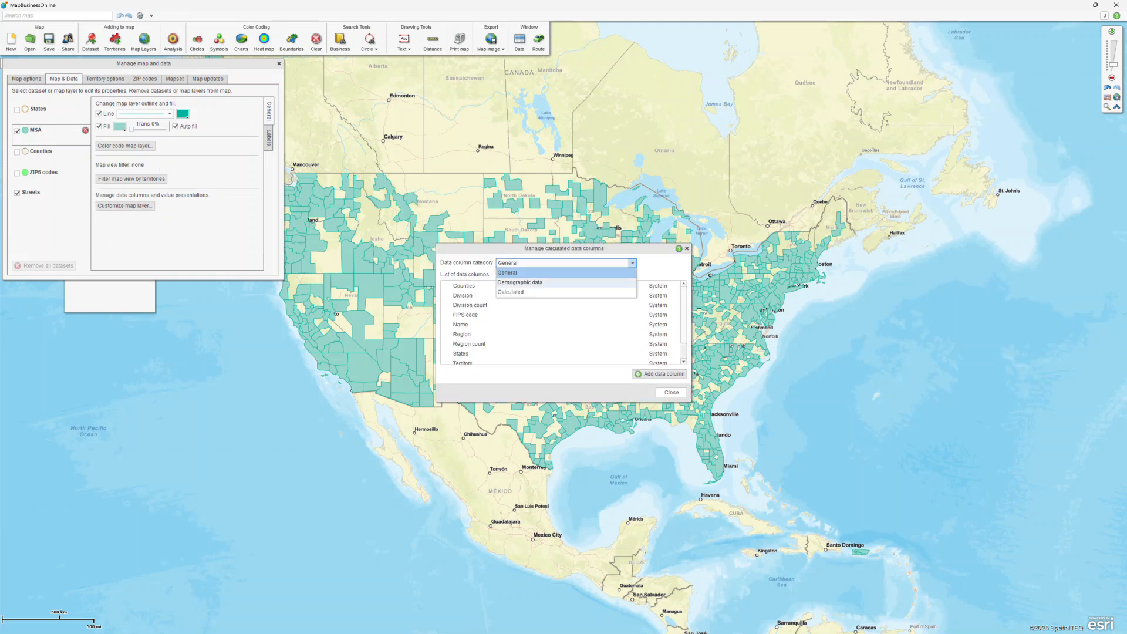
pyautogui.click(541, 292)
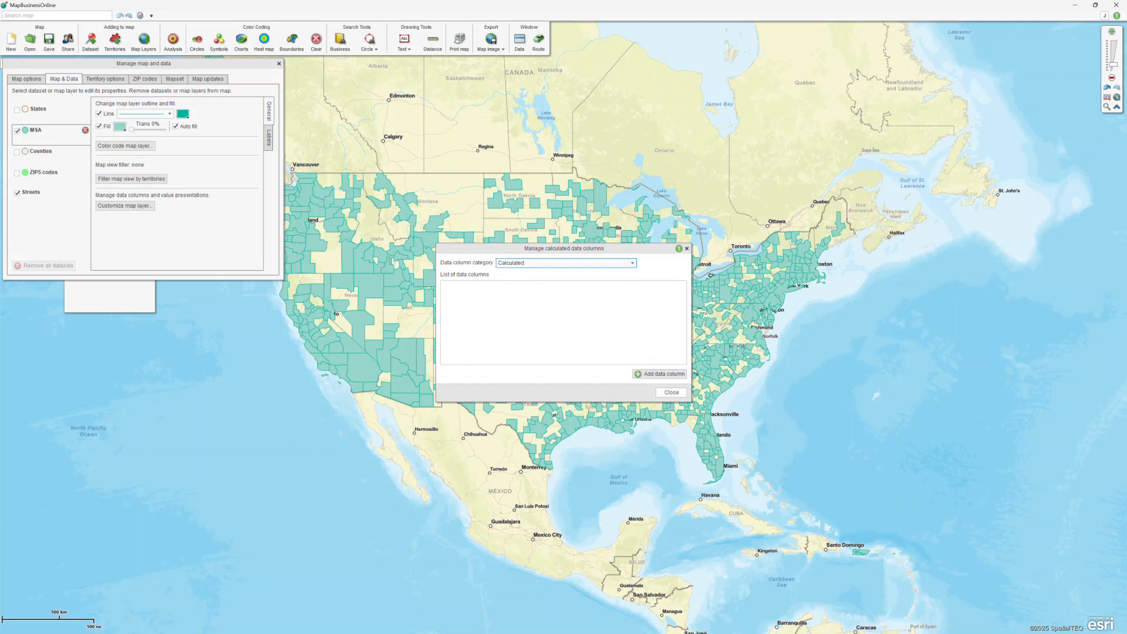
pyautogui.click(660, 374)
pyautogui.click(481, 261)
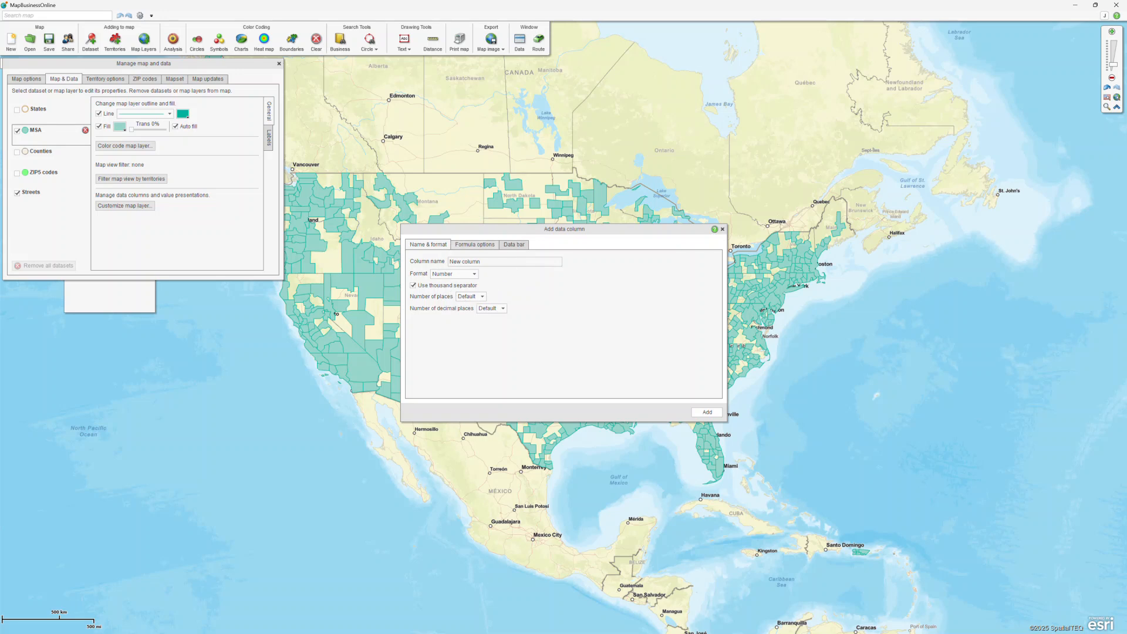
# Put the four household income brackets, $100,000–$124,999 through $200,000 or more, into the formula numerator.
pyautogui.click(480, 243)
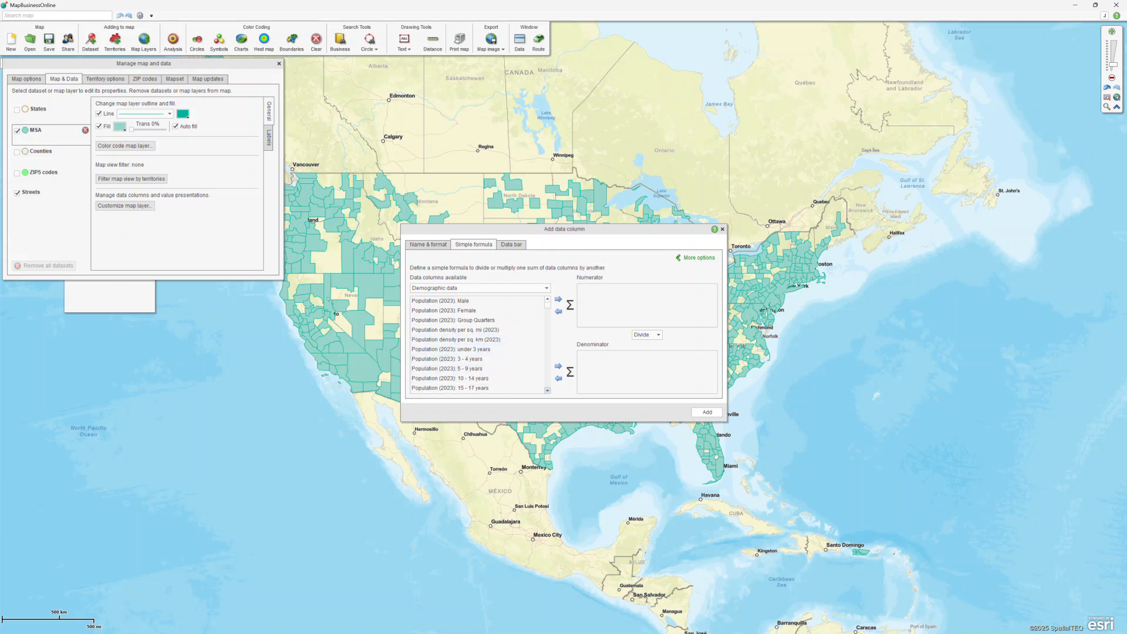
pyautogui.scroll(-5, 479, 345)
pyautogui.scroll(-10, 479, 344)
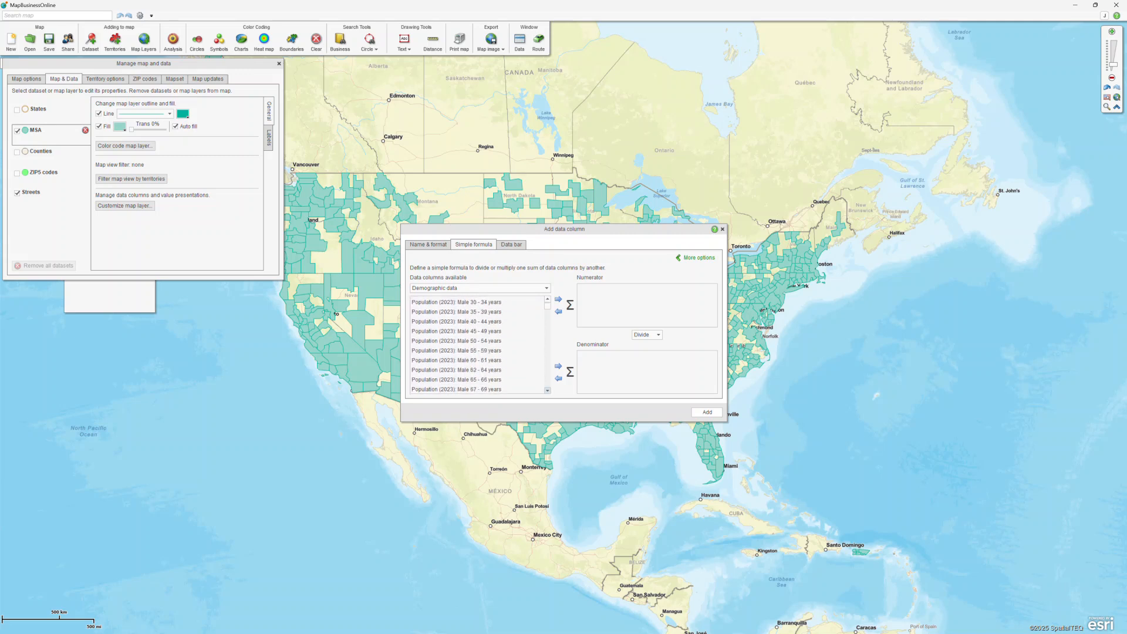
pyautogui.scroll(-3, 479, 345)
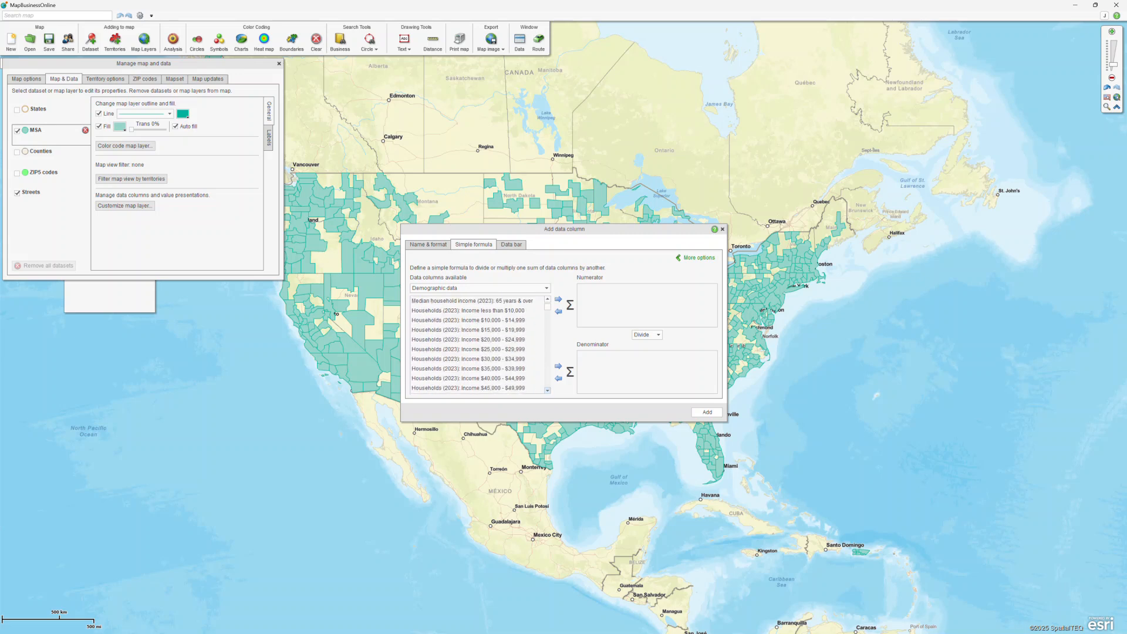
pyautogui.scroll(-3, 479, 345)
pyautogui.click(477, 379)
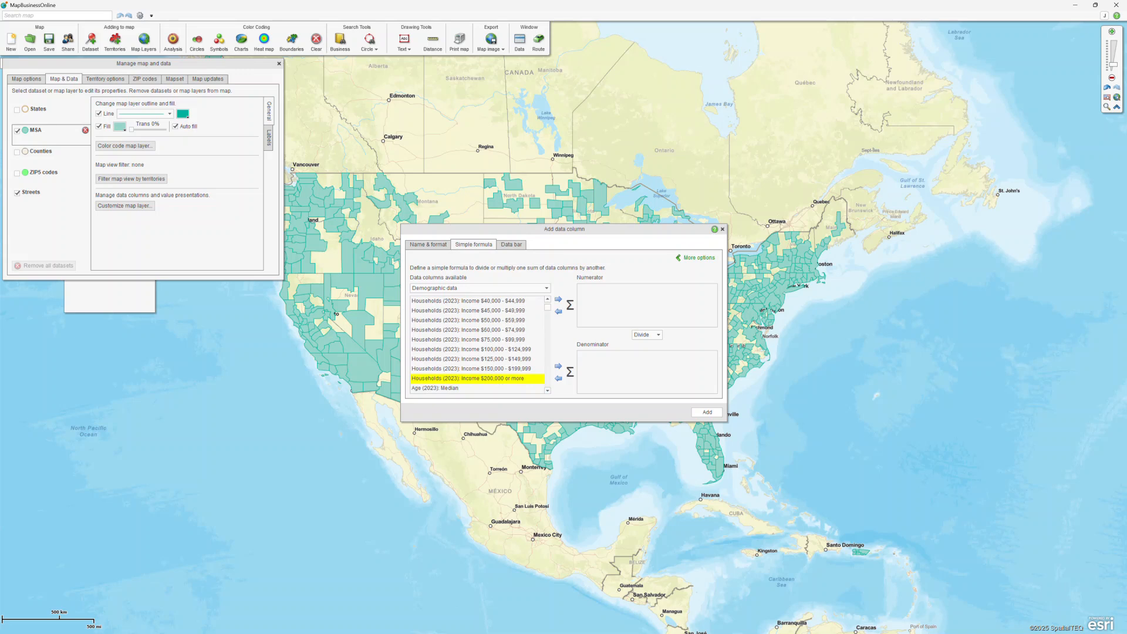
pyautogui.hotkey('shift', 'Up')
pyautogui.hotkey('shift', 'Up')
pyautogui.hotkey('shift', 'Up')
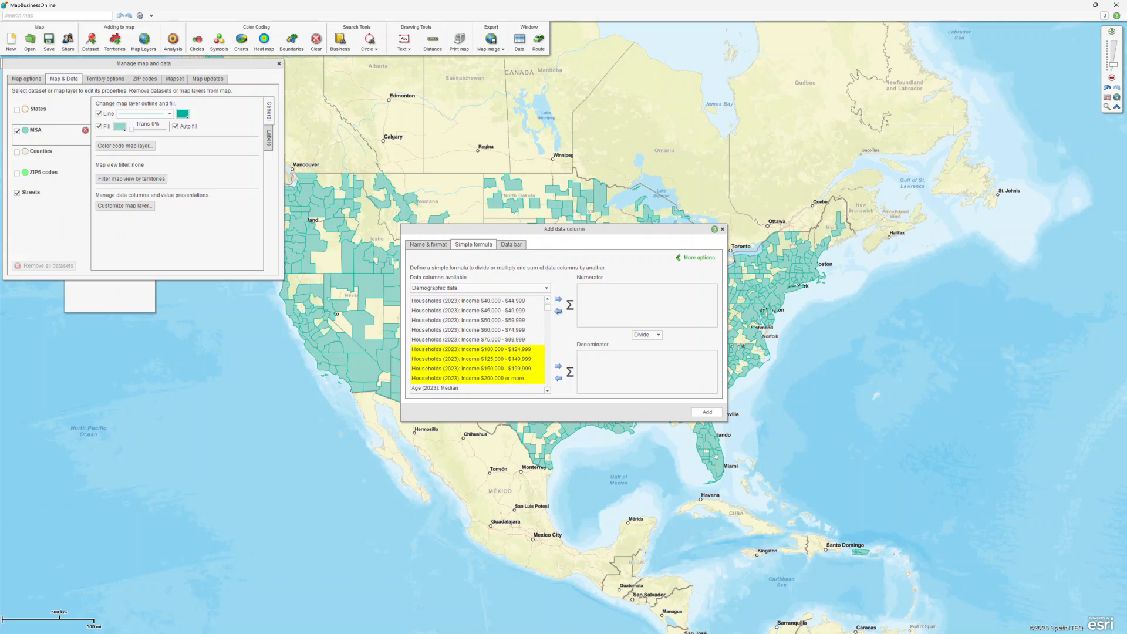
pyautogui.click(558, 300)
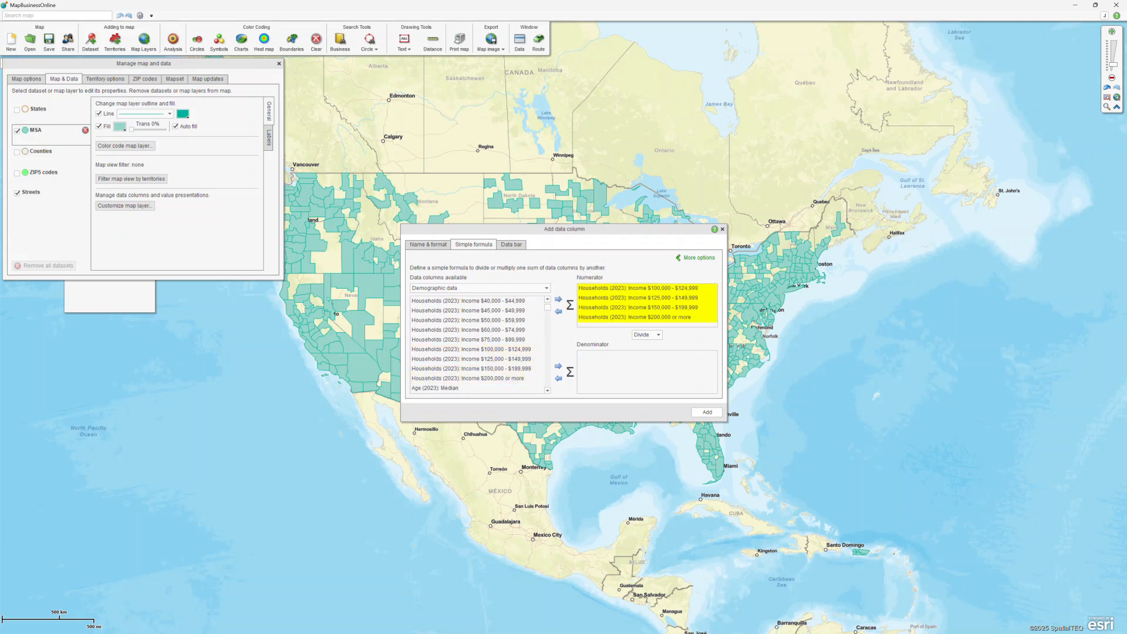
# Name the column '# of HH above $100', add it, and close the calculated columns list.
pyautogui.click(428, 244)
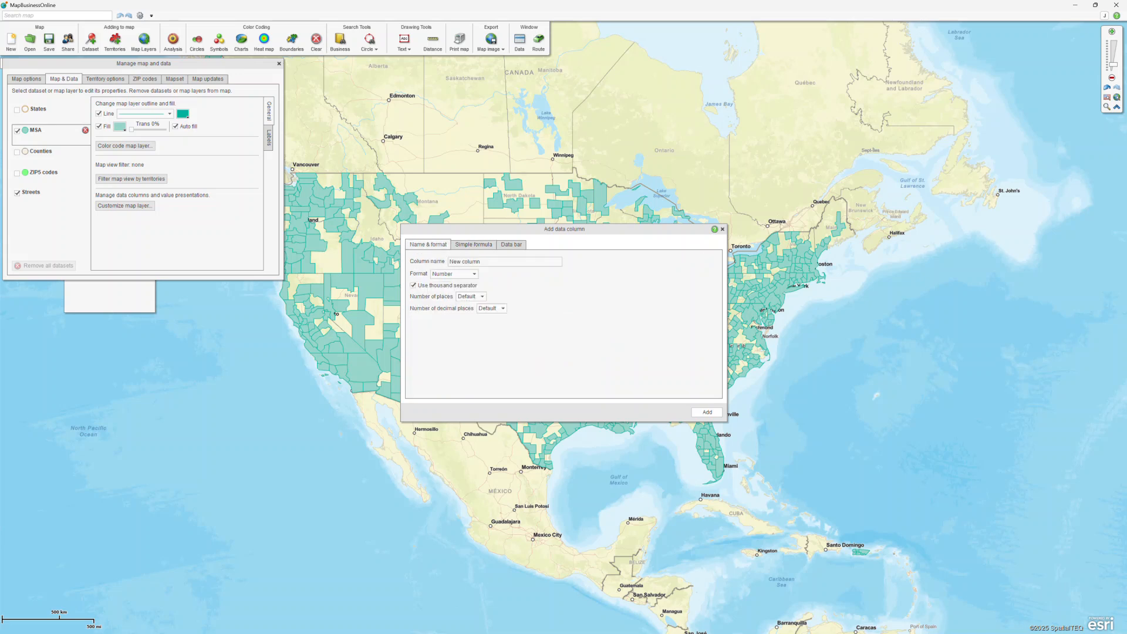
pyautogui.click(473, 262)
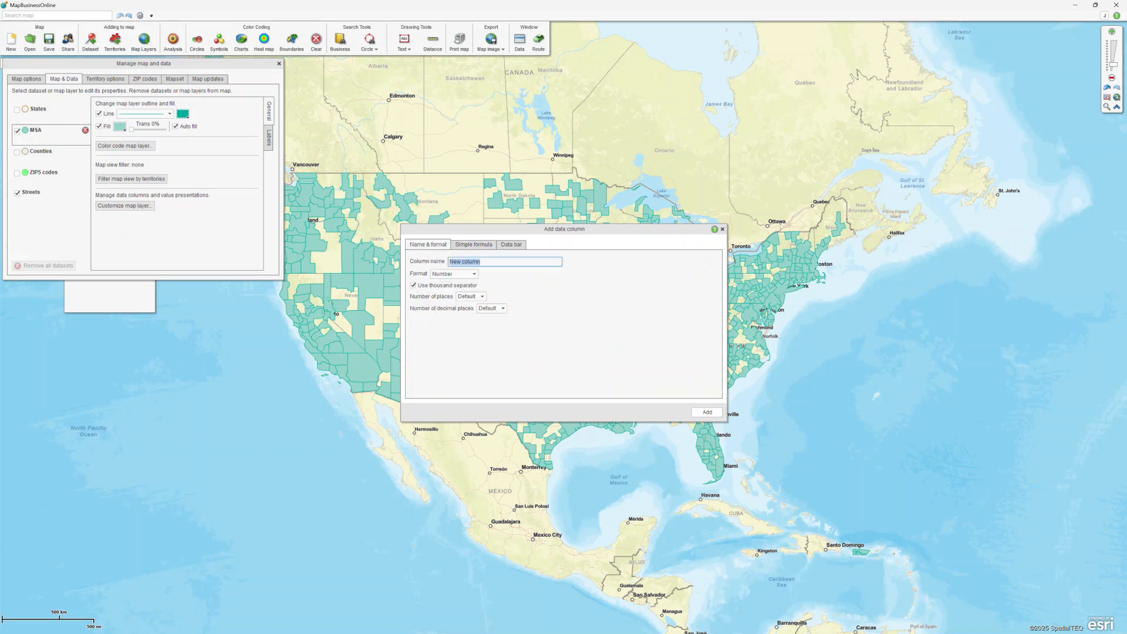
pyautogui.write('# of HH above $100k')
pyautogui.press('Return')
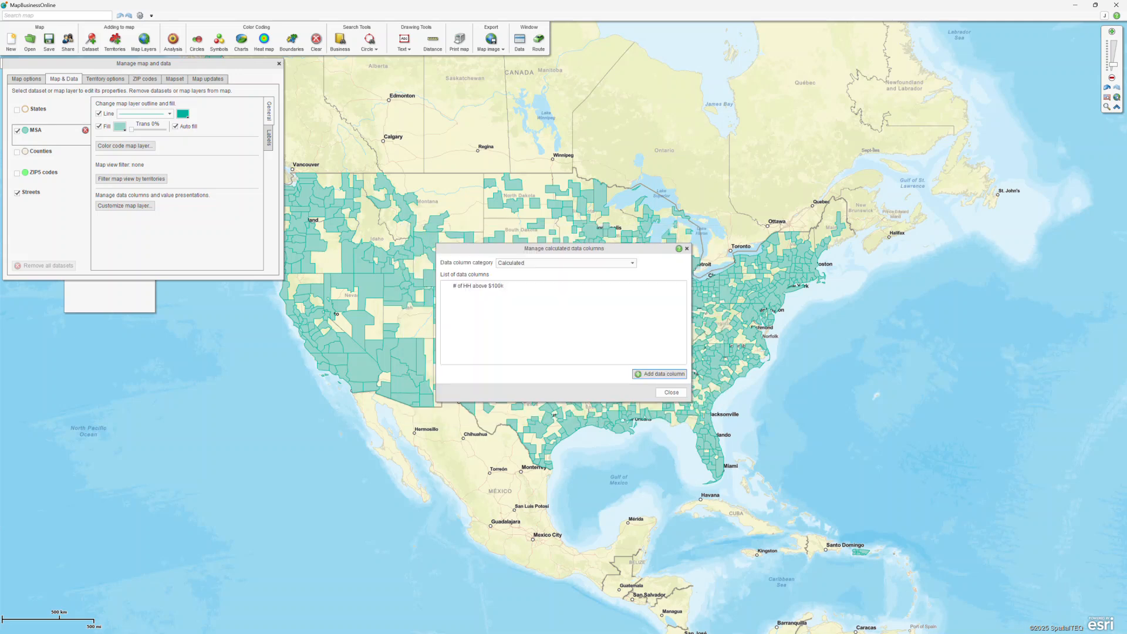
pyautogui.click(671, 392)
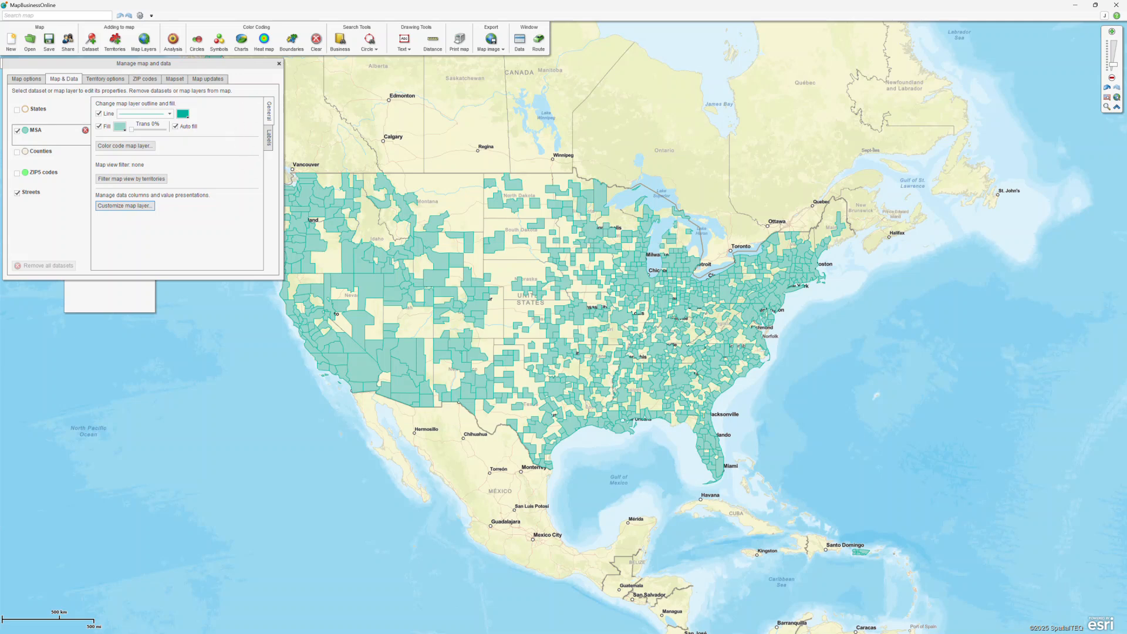
# Set MSA label line one to the calculated # of HH above $100k value, prefixed '# of HH above 100k'.
pyautogui.click(269, 139)
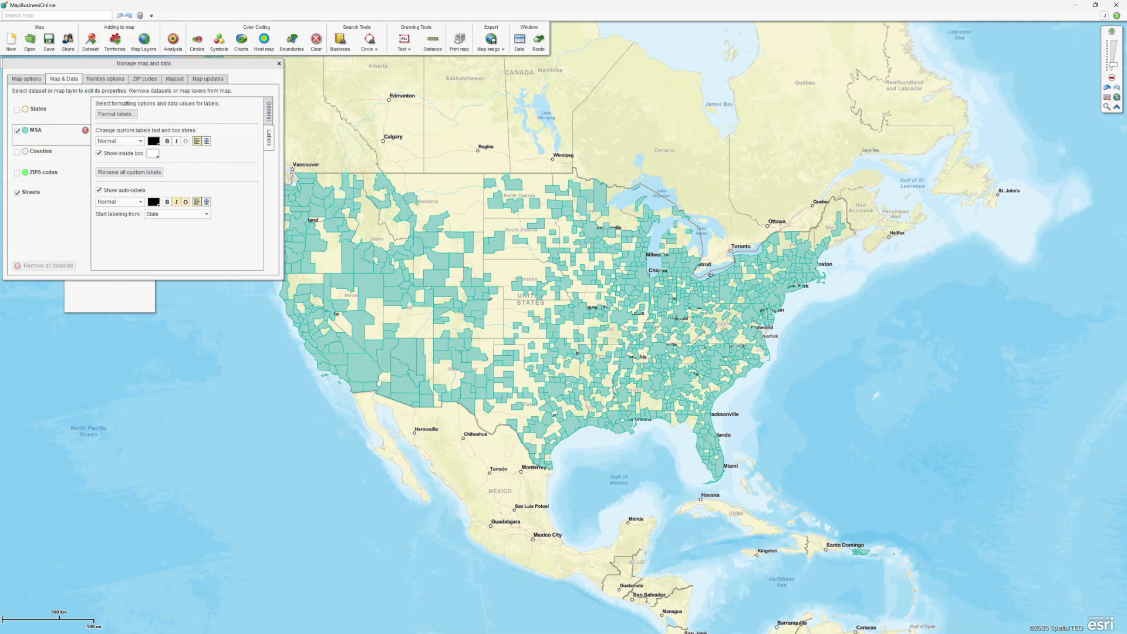
pyautogui.click(116, 113)
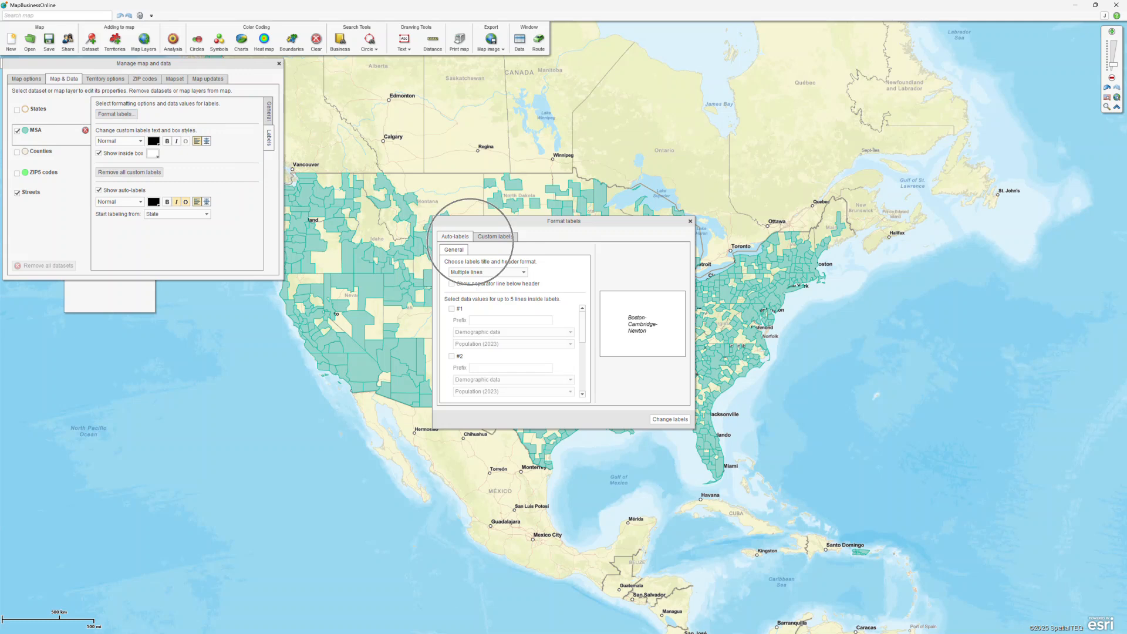
pyautogui.click(451, 309)
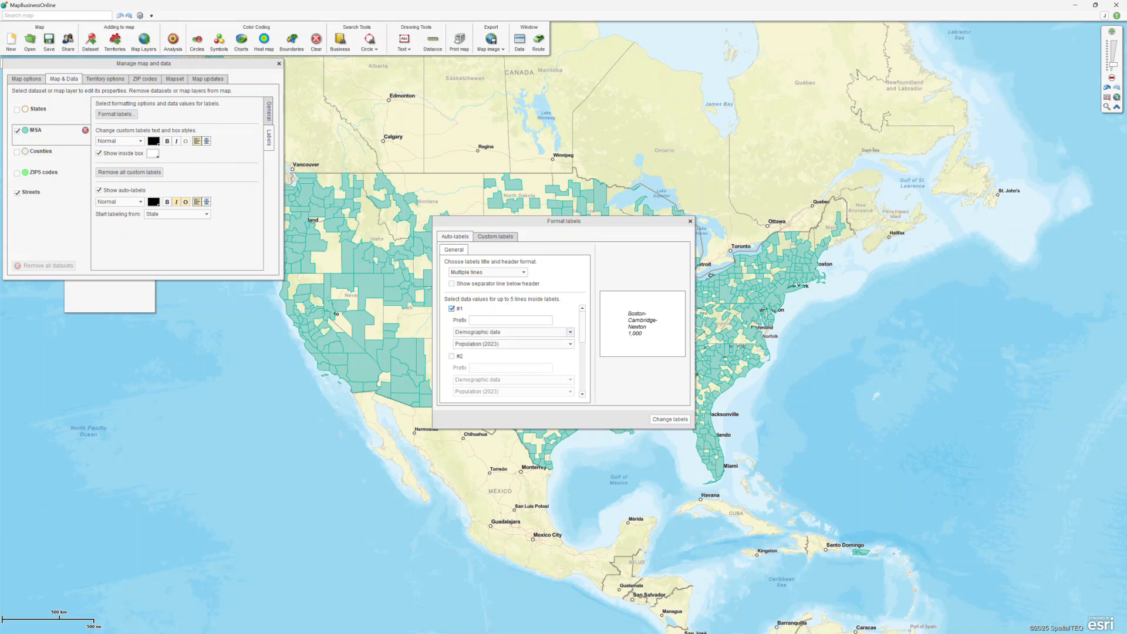
pyautogui.click(570, 332)
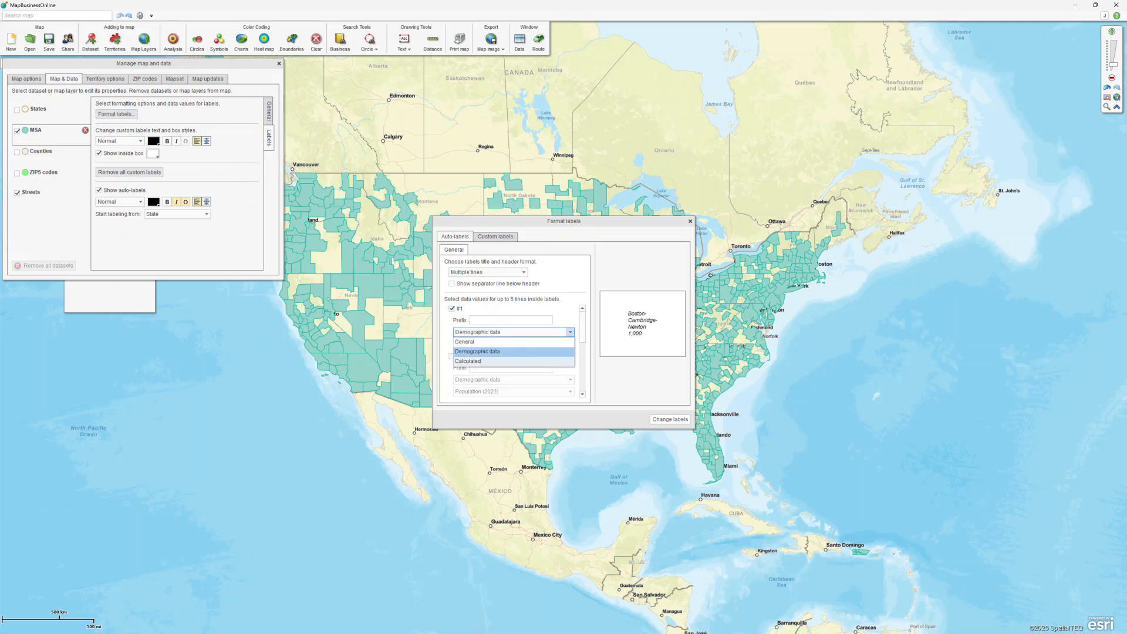
pyautogui.click(470, 361)
pyautogui.press('ctrl')
pyautogui.press('ctrl')
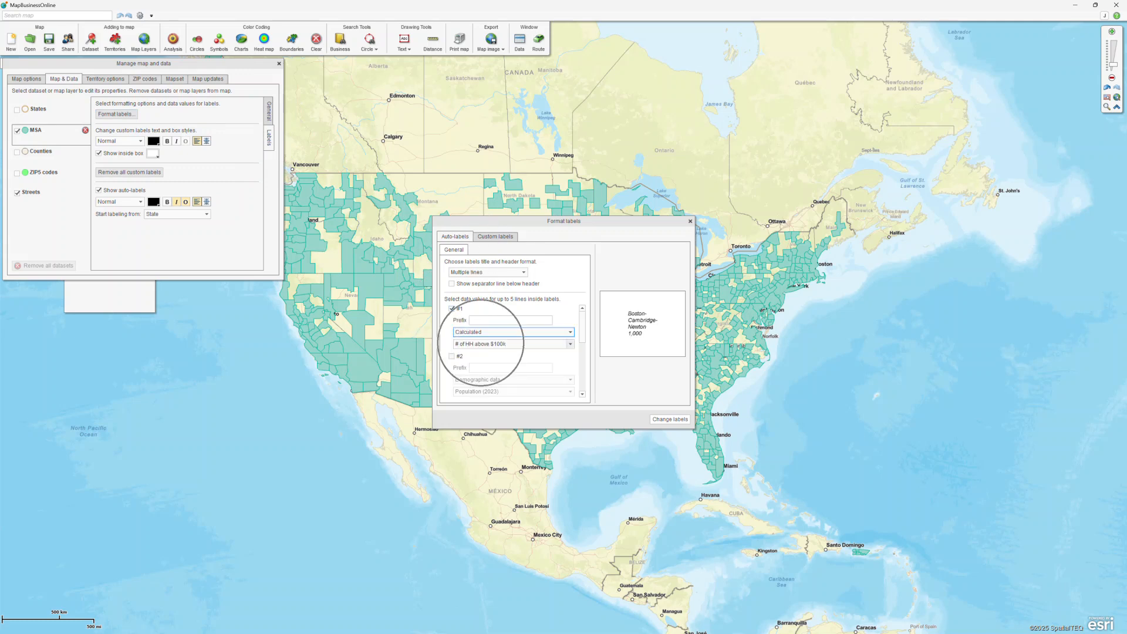
pyautogui.click(487, 320)
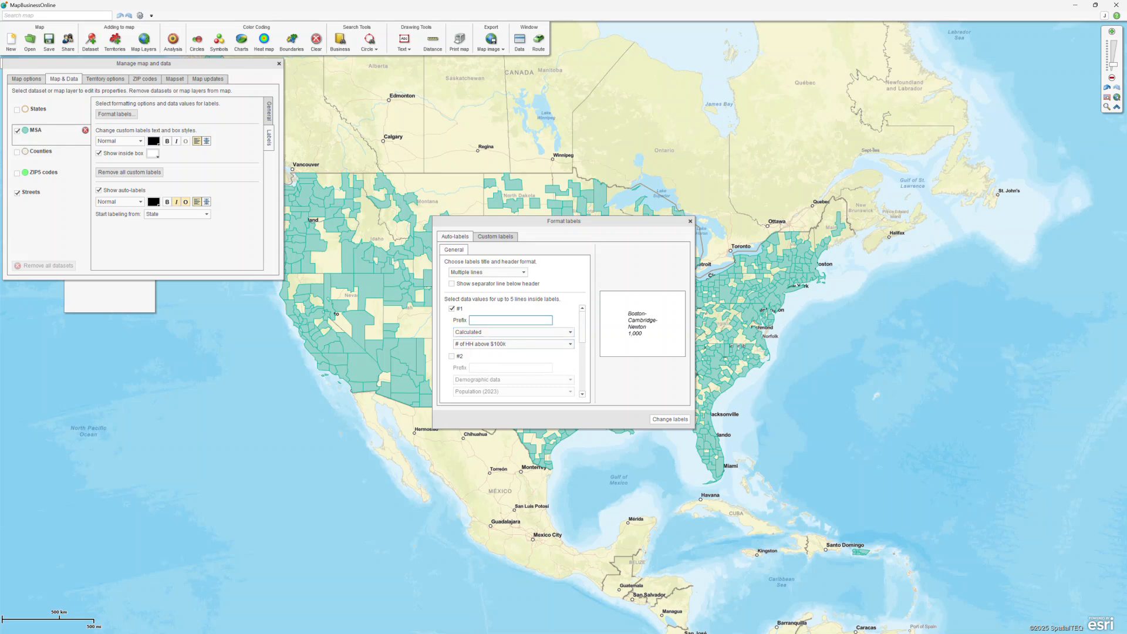
pyautogui.write('# of HH above 100k')
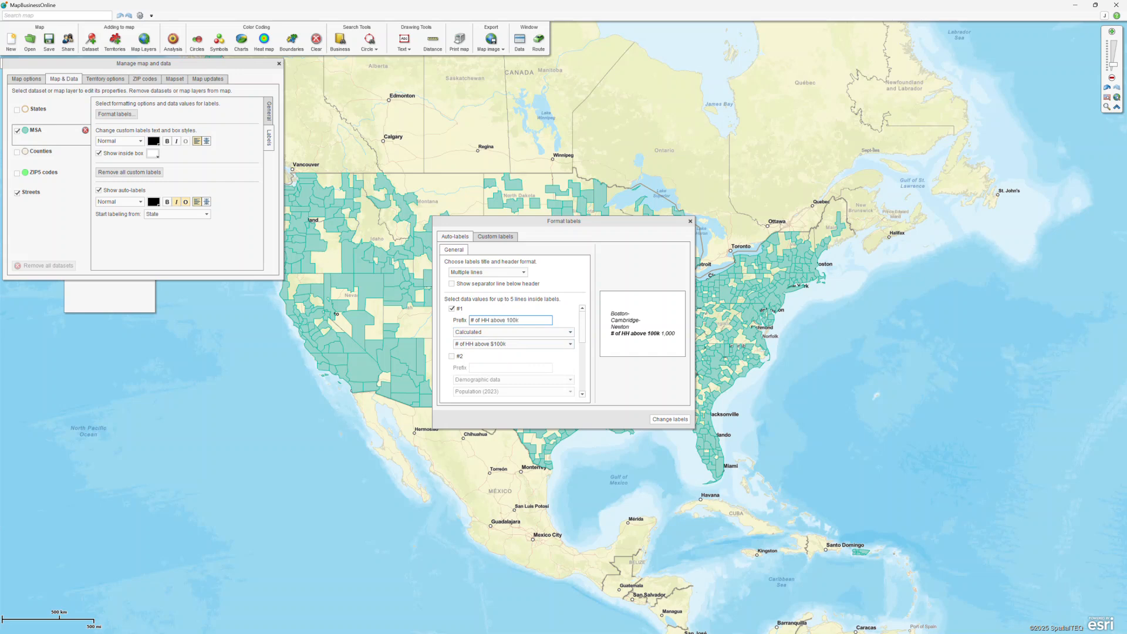
pyautogui.click(669, 419)
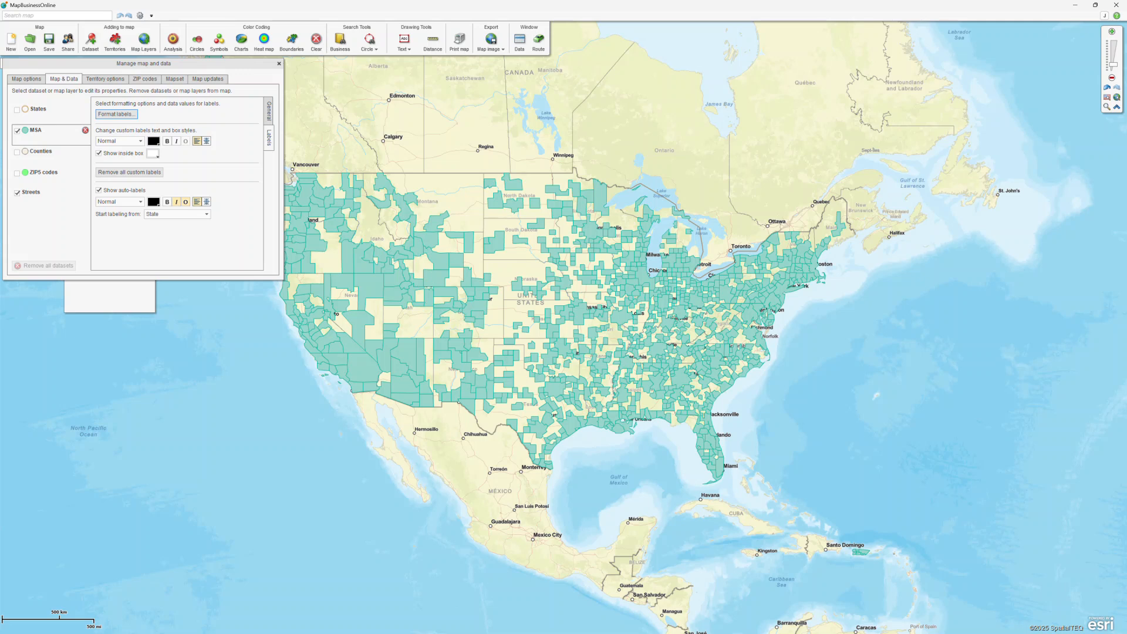
# Start boundary colour-coding on the MSA layer using the Calculated data columns.
pyautogui.click(279, 63)
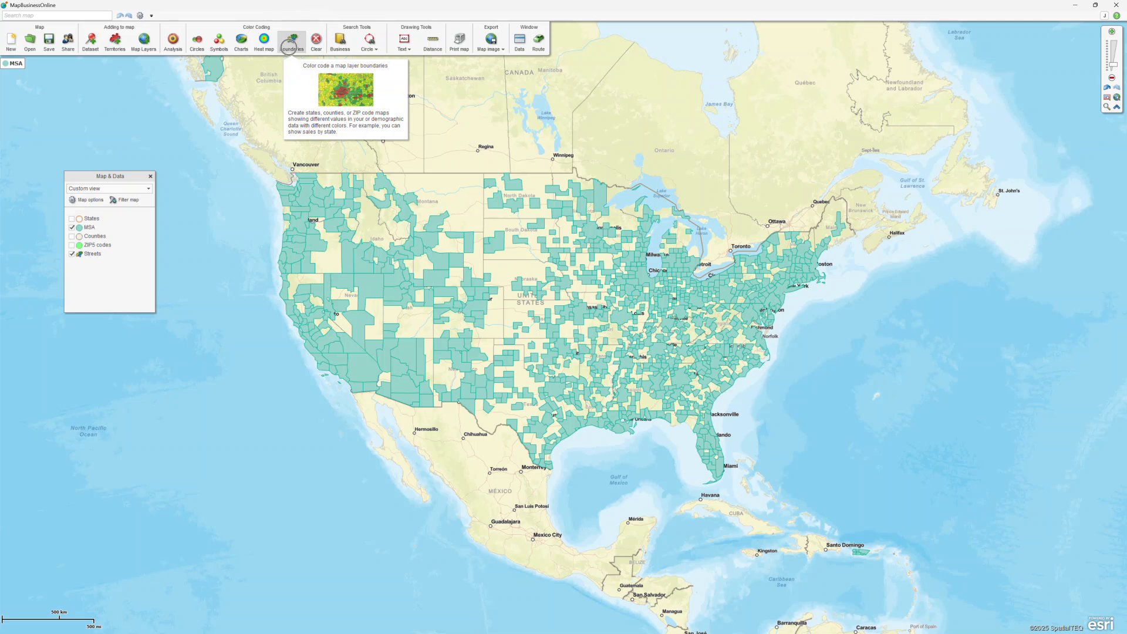
pyautogui.click(292, 41)
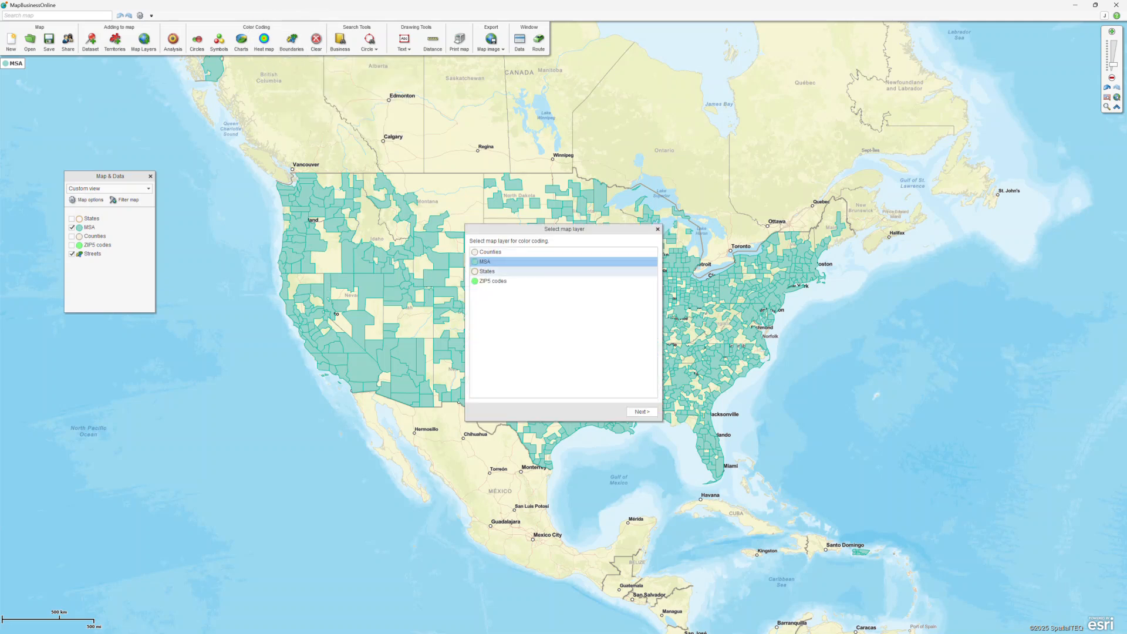
pyautogui.click(641, 412)
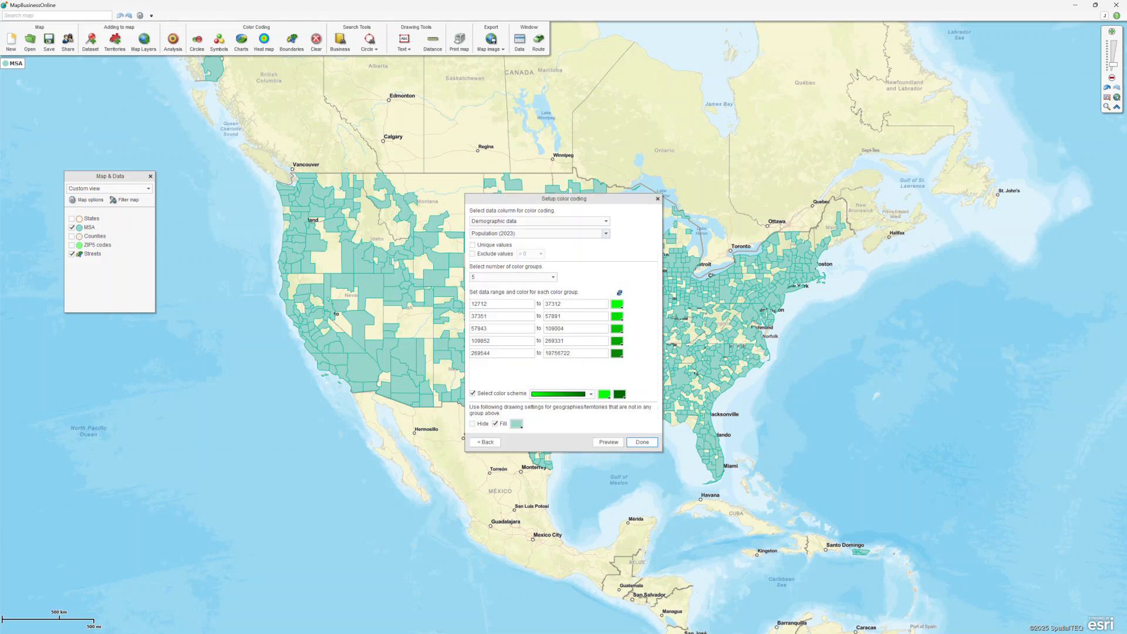
pyautogui.click(554, 221)
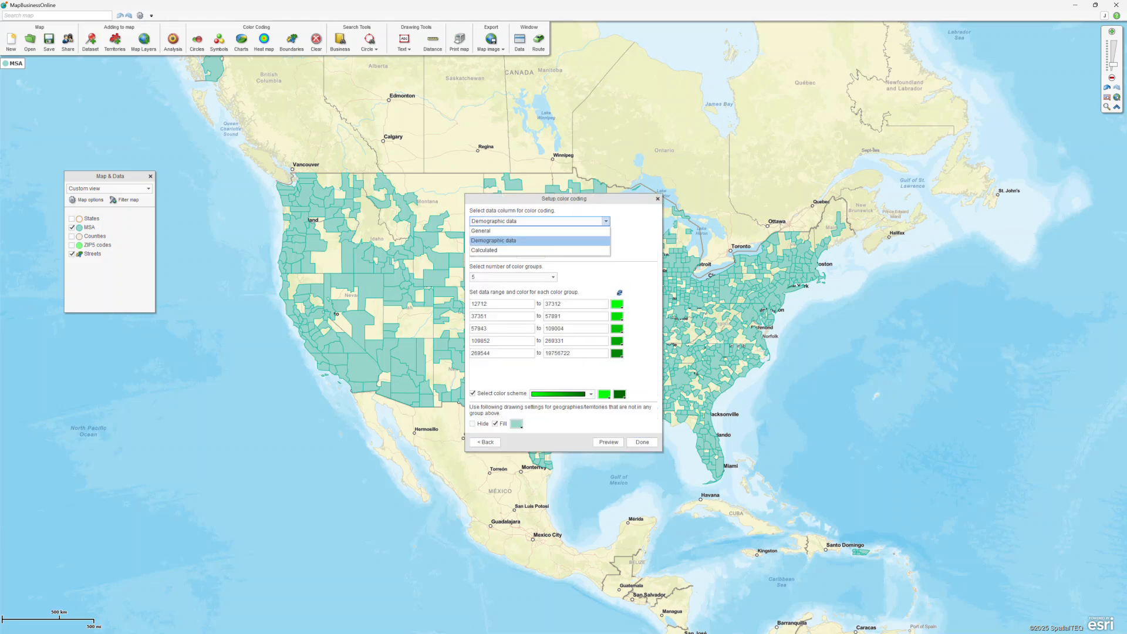
pyautogui.click(505, 251)
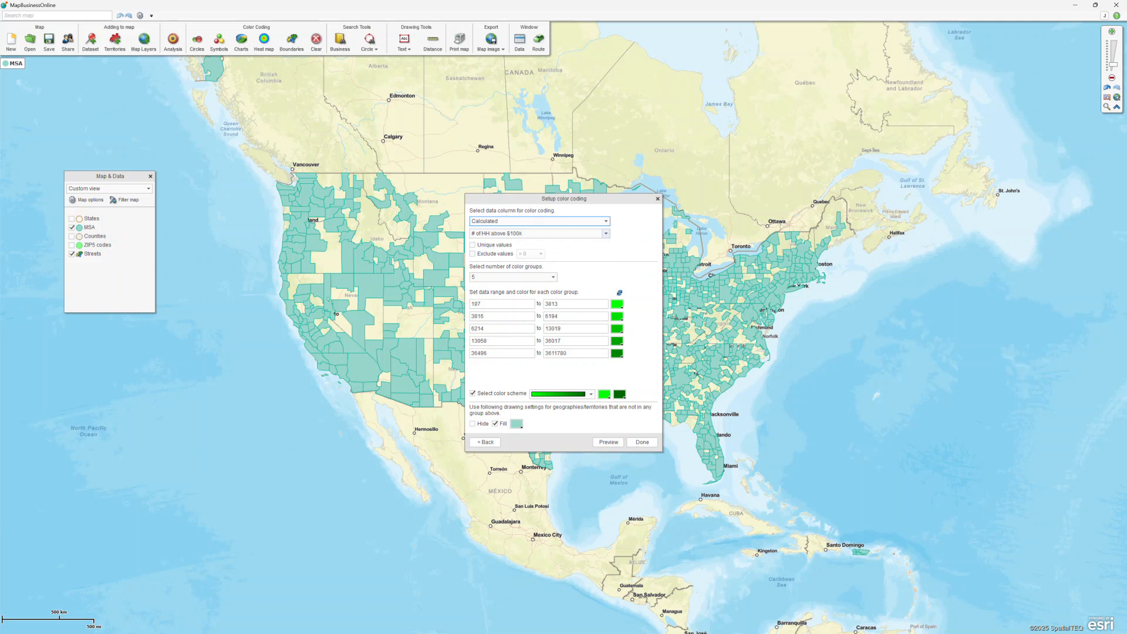
# Set the number of colour groups to 5.
pyautogui.click(553, 277)
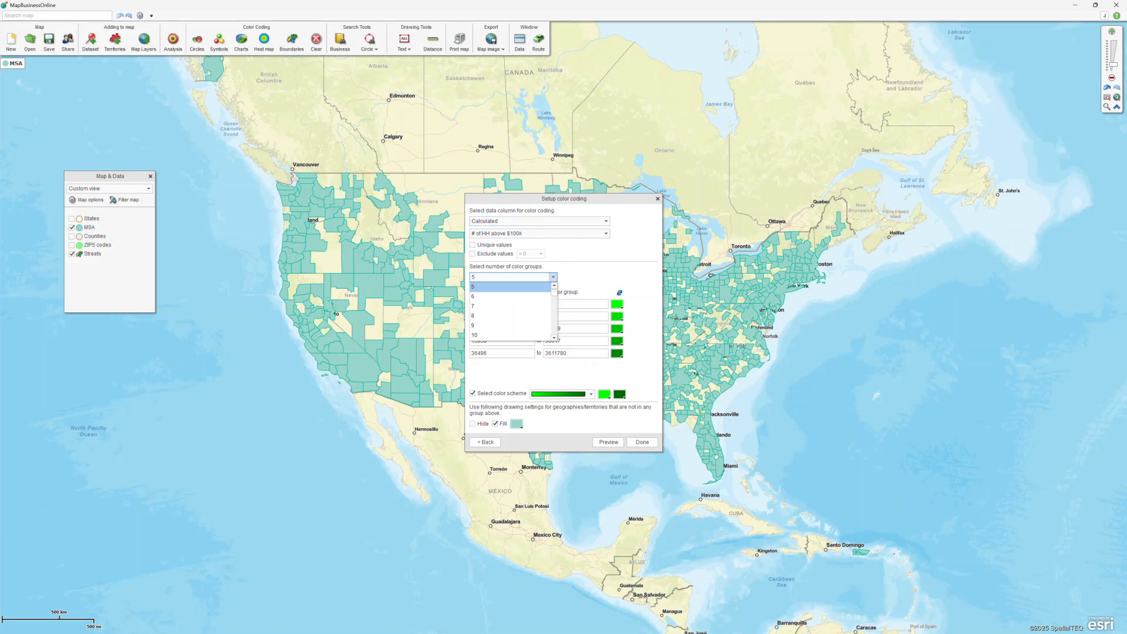
pyautogui.moveTo(554, 292); pyautogui.dragTo(555, 315)
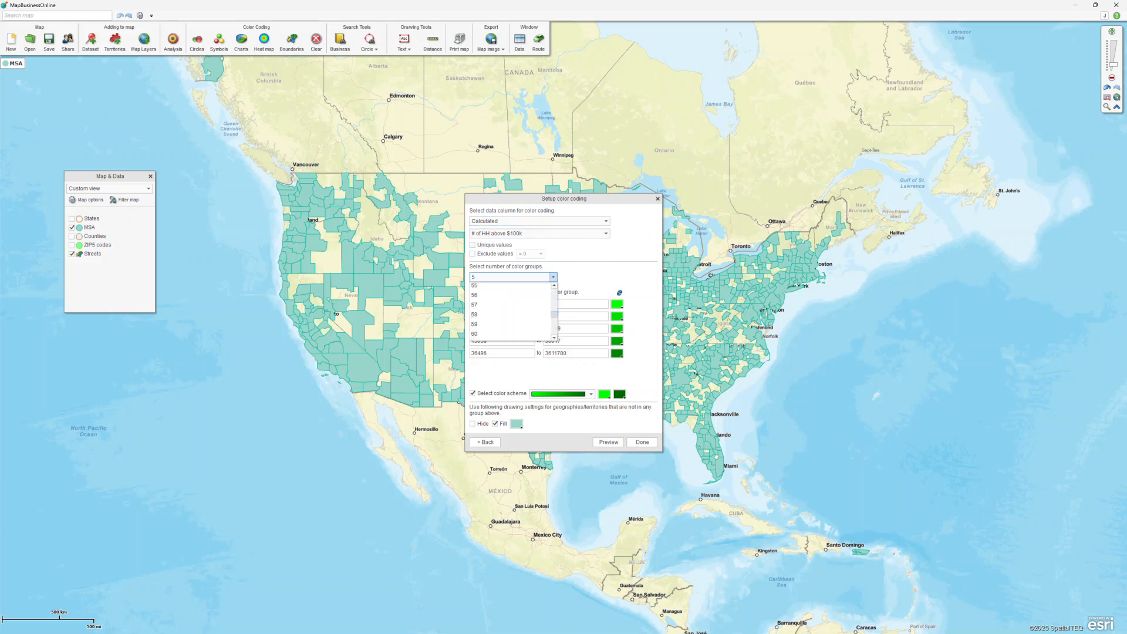
pyautogui.click(517, 325)
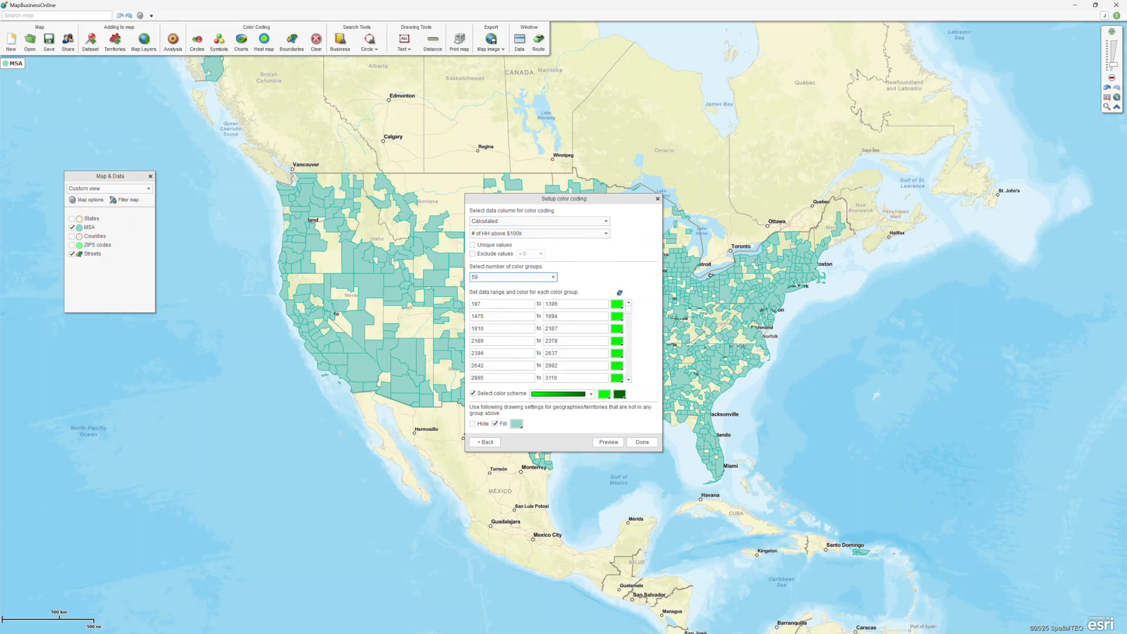
pyautogui.click(553, 277)
pyautogui.moveTo(554, 316); pyautogui.dragTo(554, 290)
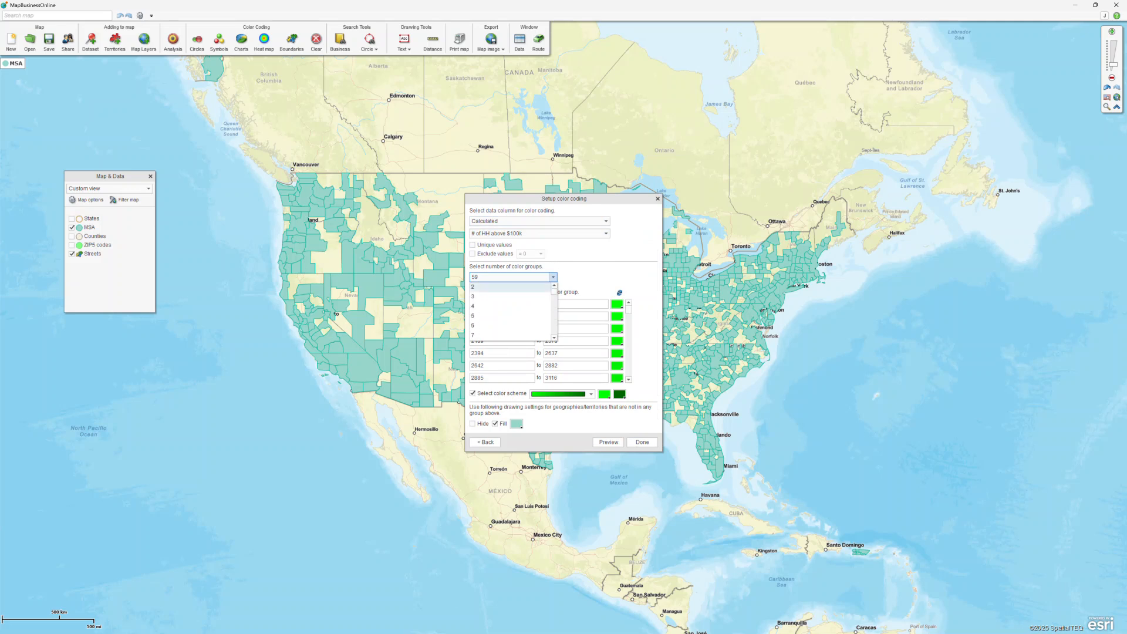
pyautogui.click(505, 287)
pyautogui.click(553, 277)
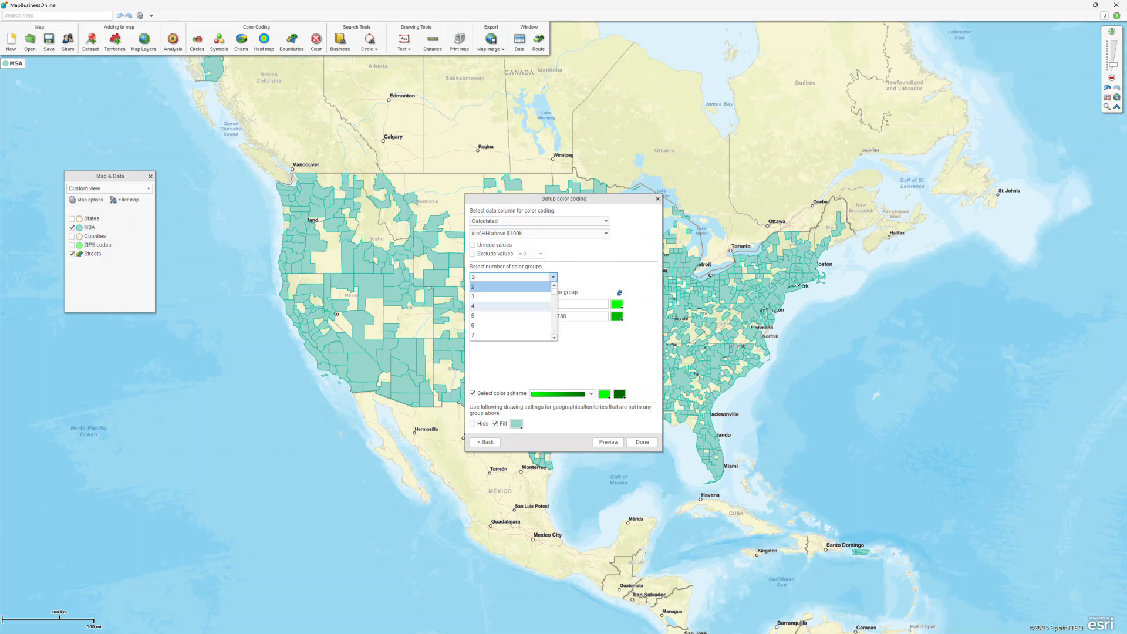
pyautogui.click(481, 316)
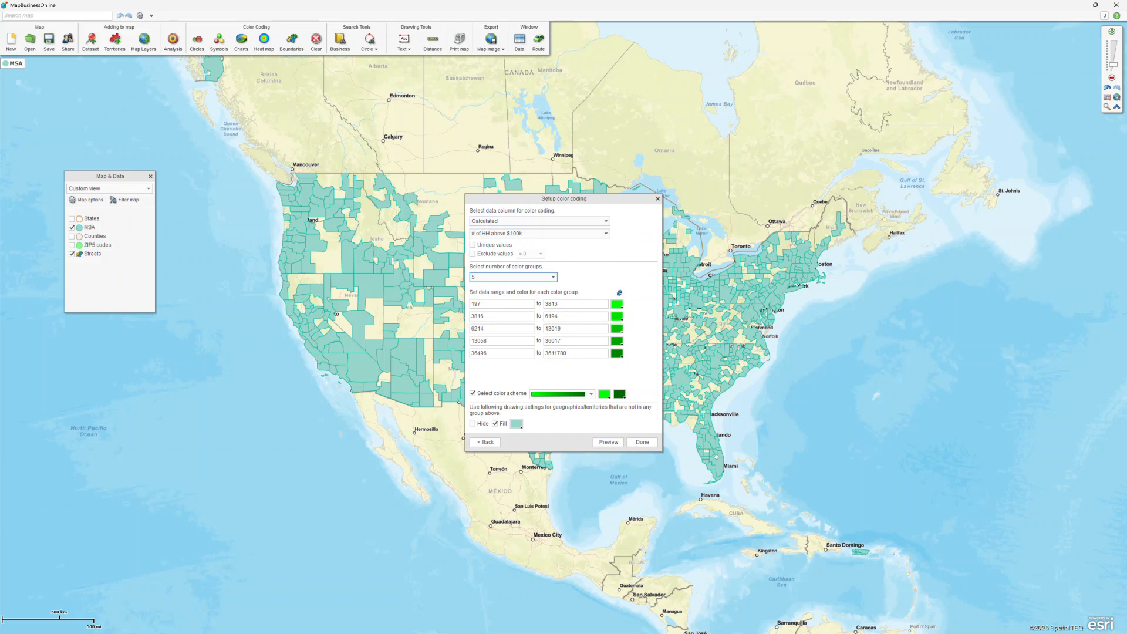
# Make the fourth range end at 50000 and the fifth range start at 50001.
pyautogui.click(513, 304)
pyautogui.click(555, 306)
pyautogui.doubleClick(553, 341)
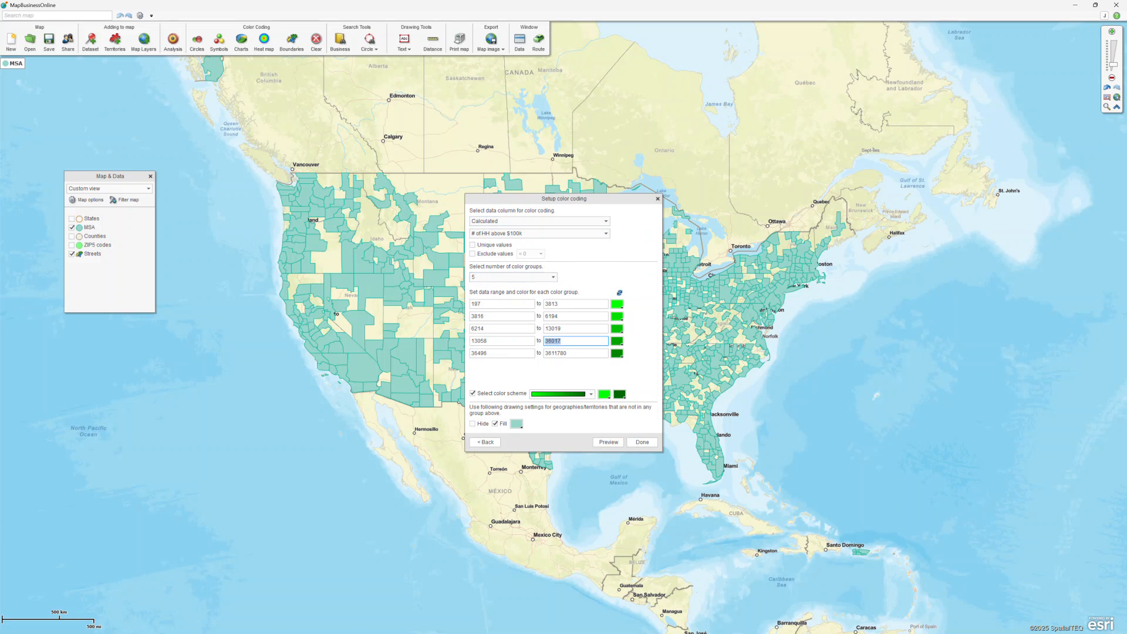
pyautogui.write('50000')
pyautogui.press('Tab')
pyautogui.write('50001')
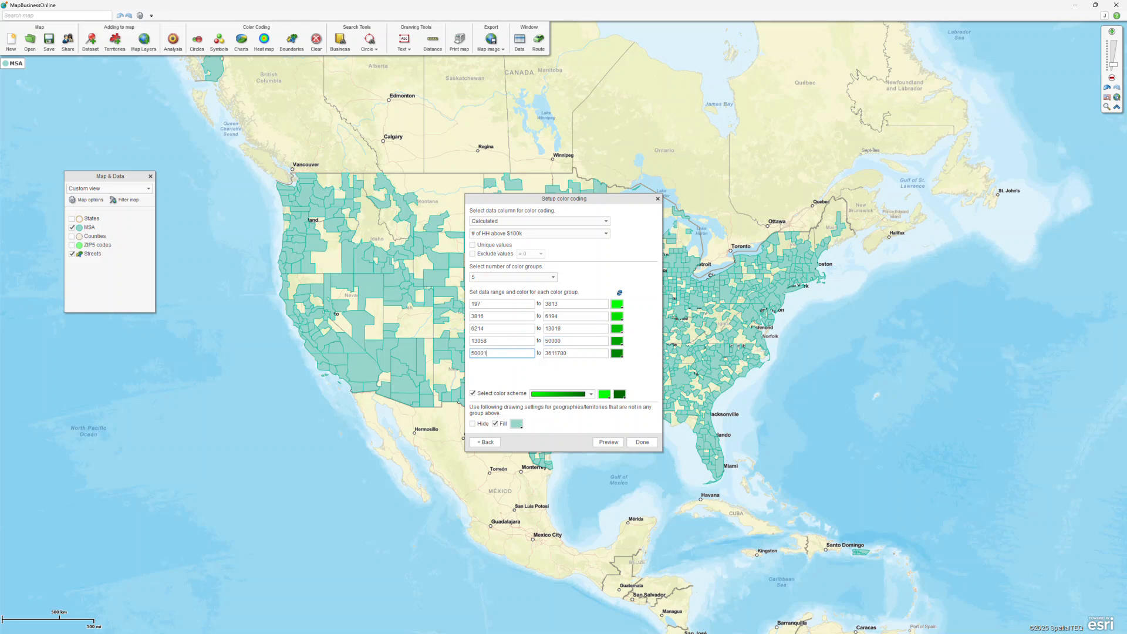
# Apply a multicolour scheme, colouring group five magenta and group one dark blue.
pyautogui.click(592, 395)
pyautogui.click(558, 404)
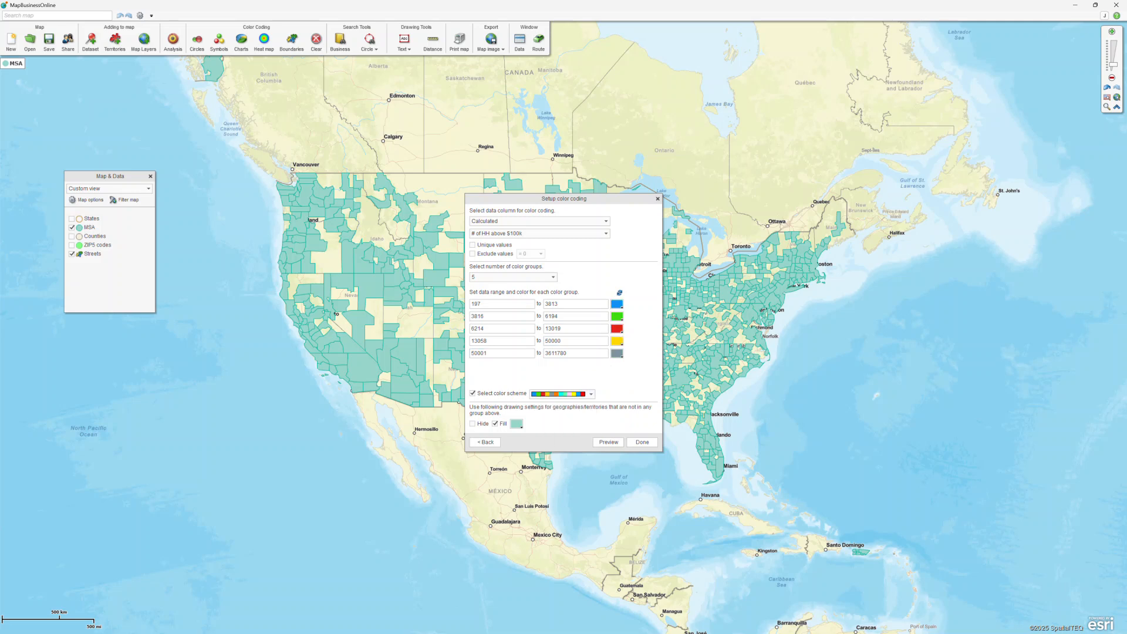
pyautogui.click(616, 353)
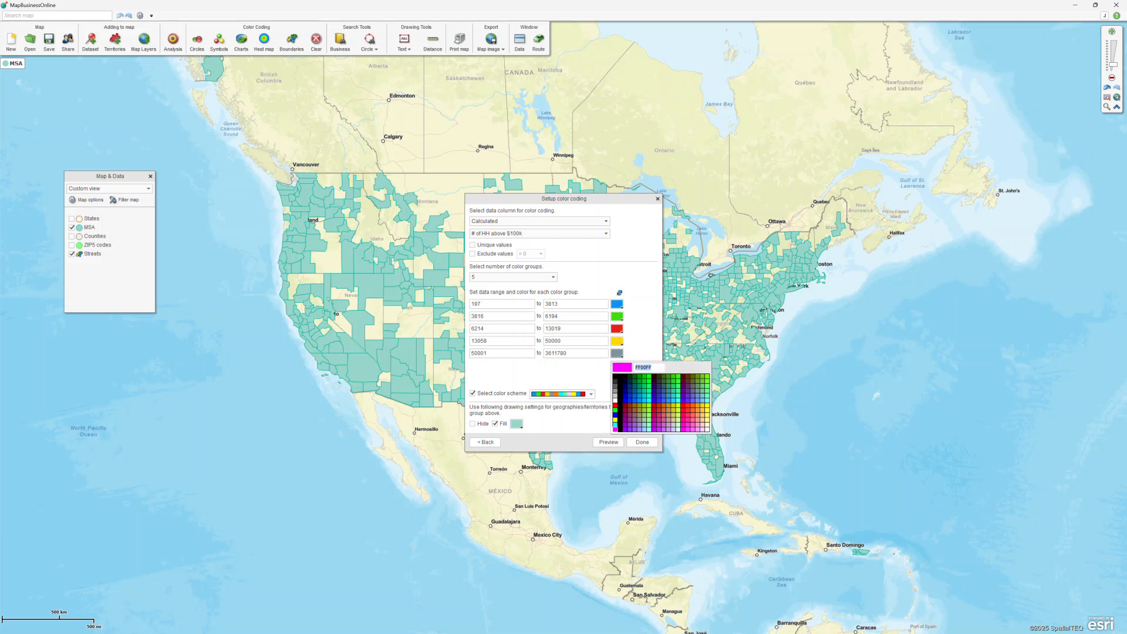
pyautogui.click(615, 430)
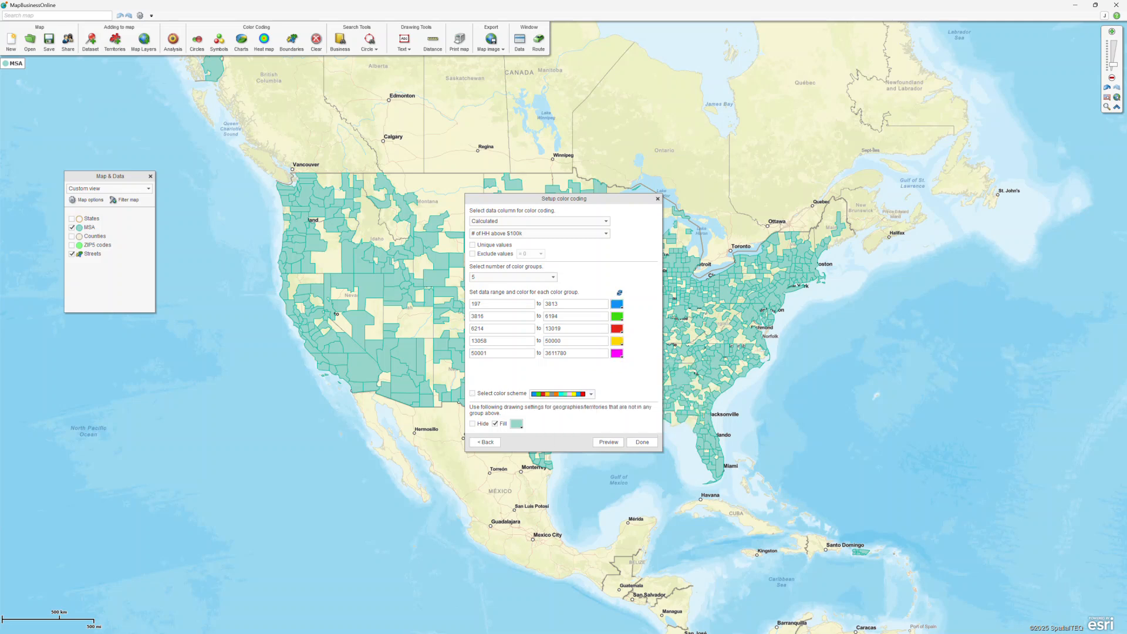
pyautogui.click(616, 304)
pyautogui.click(619, 318)
pyautogui.click(616, 304)
pyautogui.click(625, 347)
# Apply the five-colour coding, drag the legend onto the map, and box-zoom around Chicago.
pyautogui.click(643, 442)
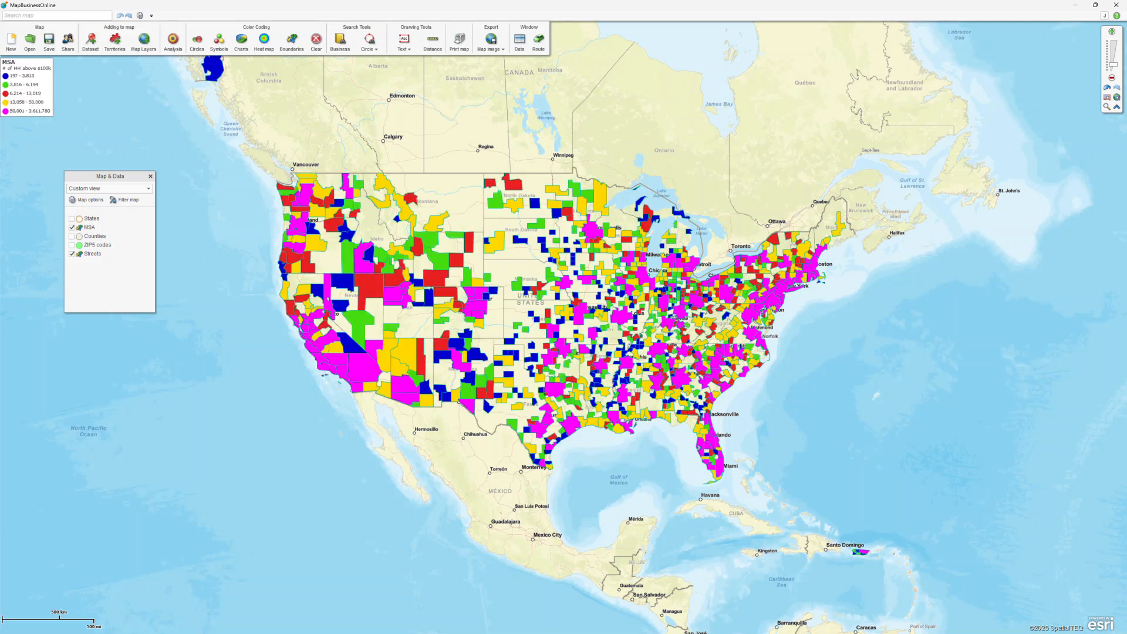
pyautogui.moveTo(9, 61); pyautogui.dragTo(229, 190)
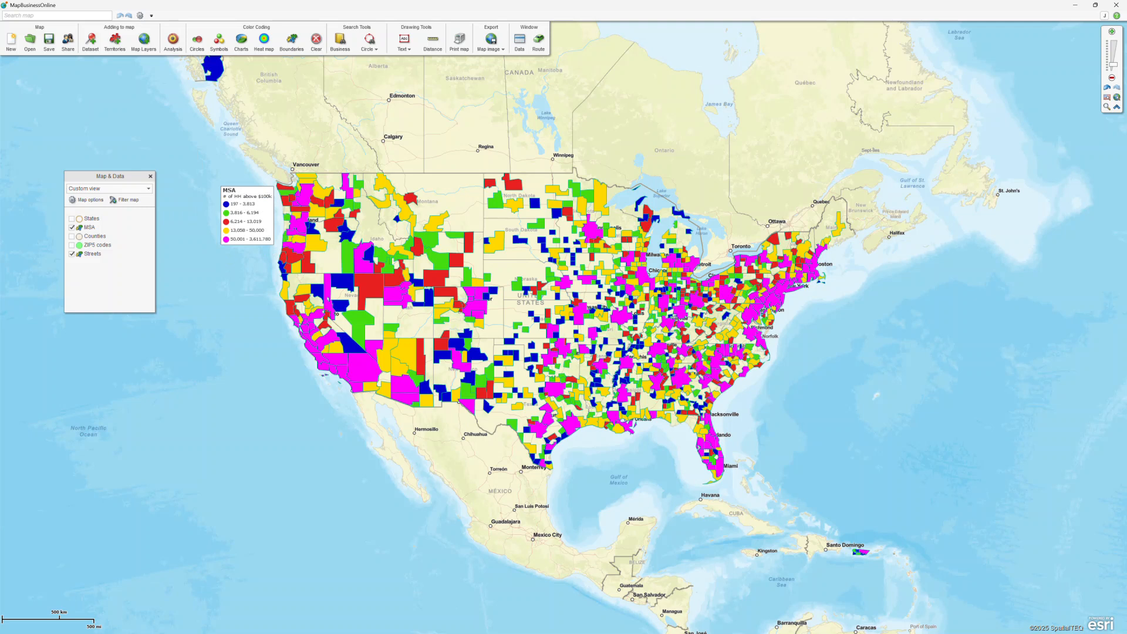
pyautogui.click(1107, 106)
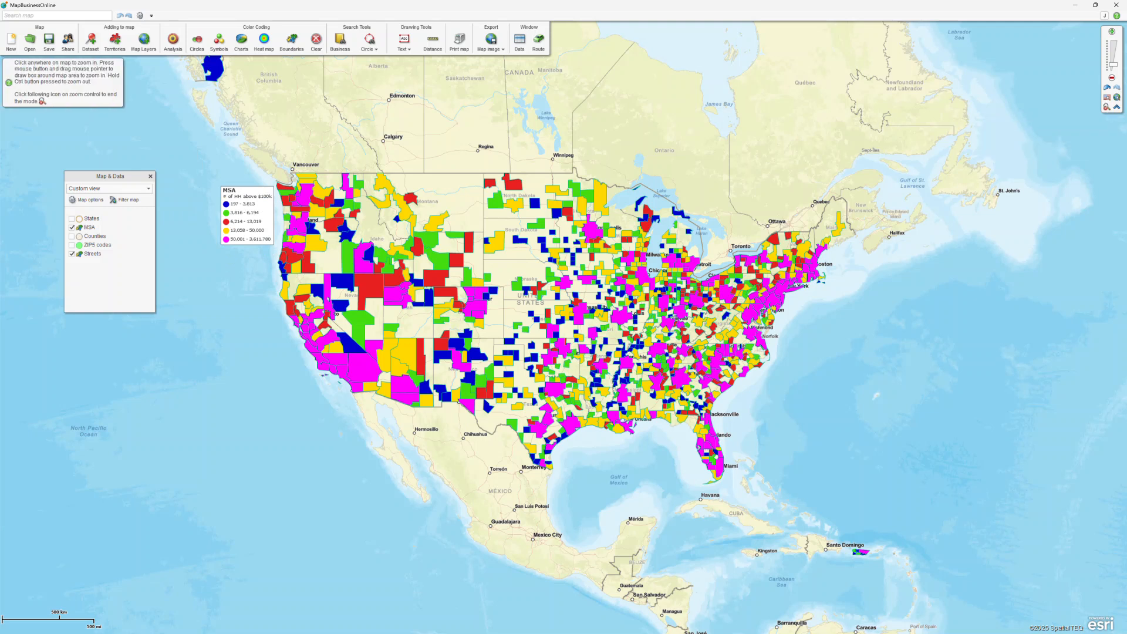
pyautogui.moveTo(633, 261); pyautogui.dragTo(679, 288)
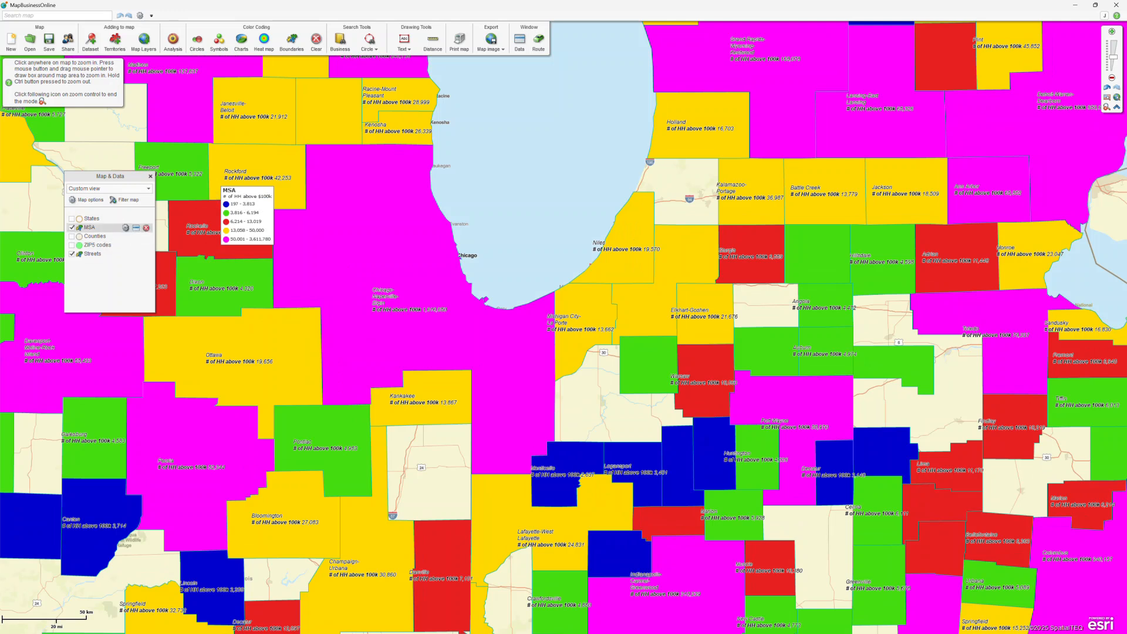
# Set the MSA layer's fill transparency to 50% in its General settings.
pyautogui.click(125, 228)
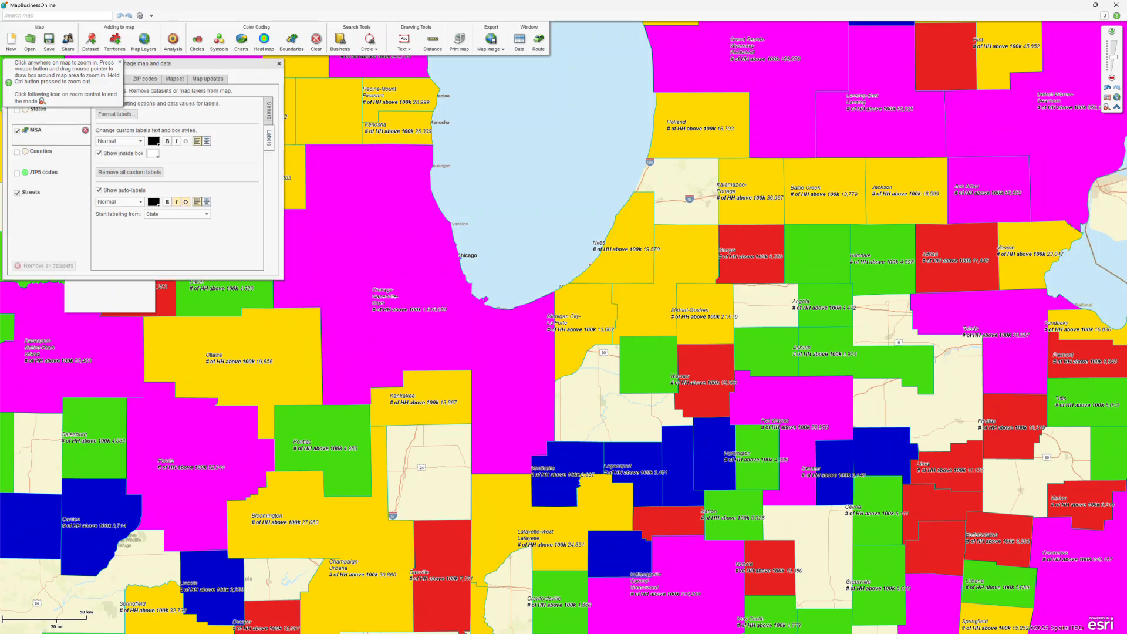
pyautogui.click(119, 62)
pyautogui.click(269, 110)
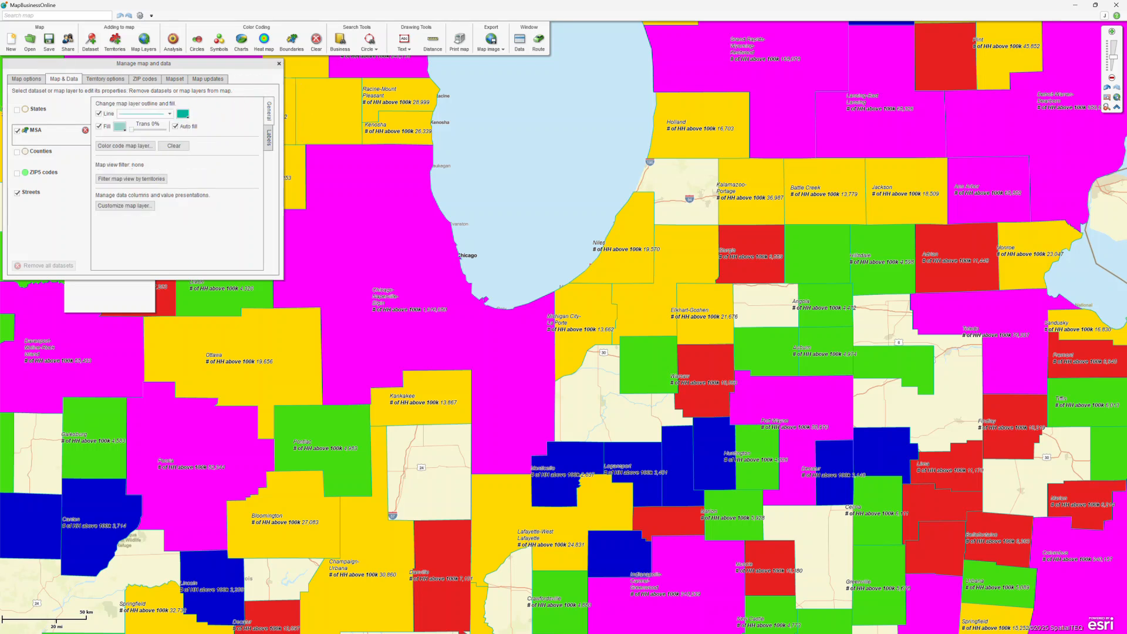
pyautogui.moveTo(132, 129); pyautogui.dragTo(139, 129)
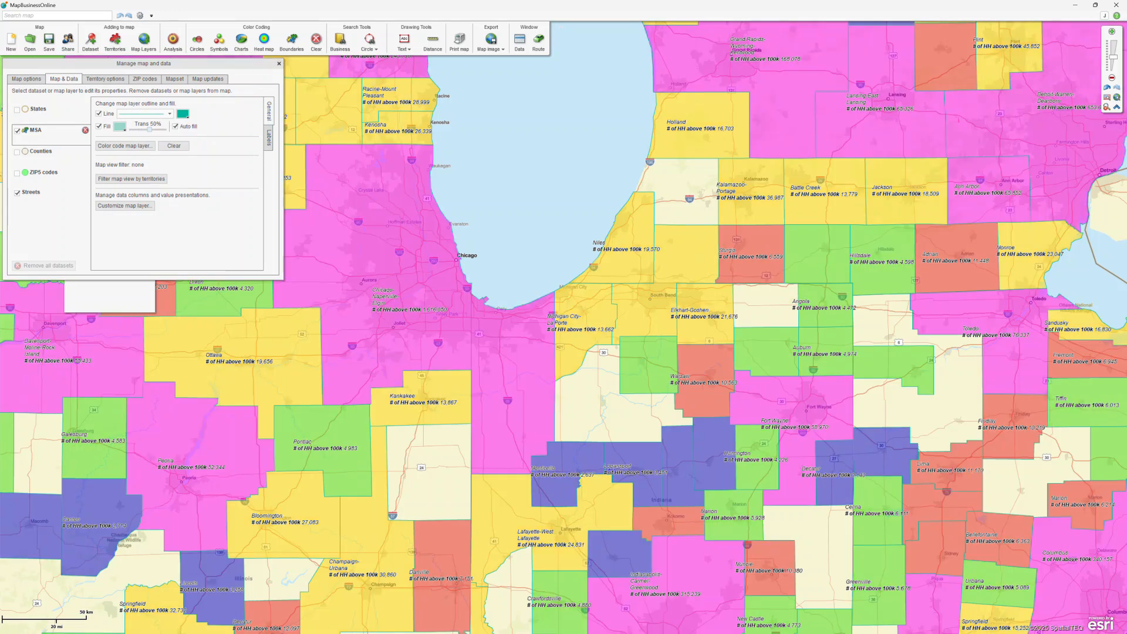
pyautogui.click(279, 63)
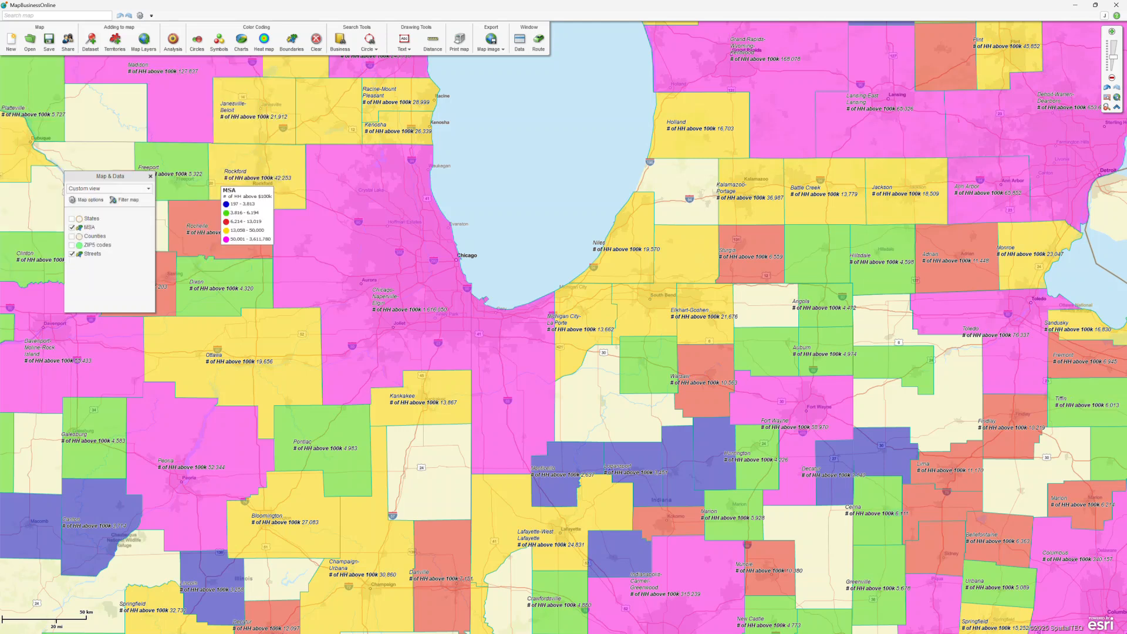